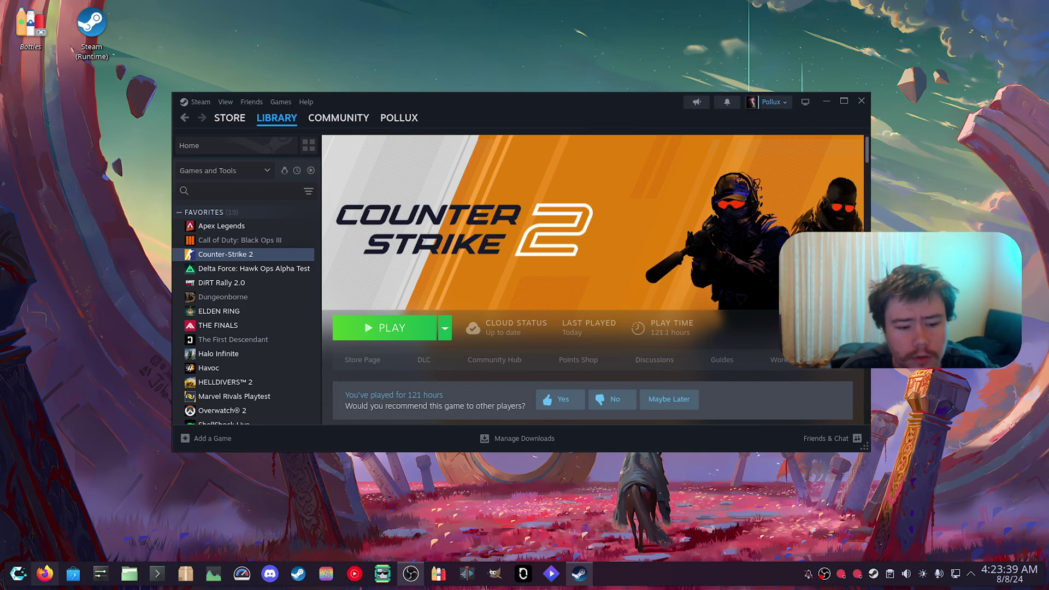
Bring the gamescope GitHub page forward and scroll down to its README introduction.
left_click(45, 574)
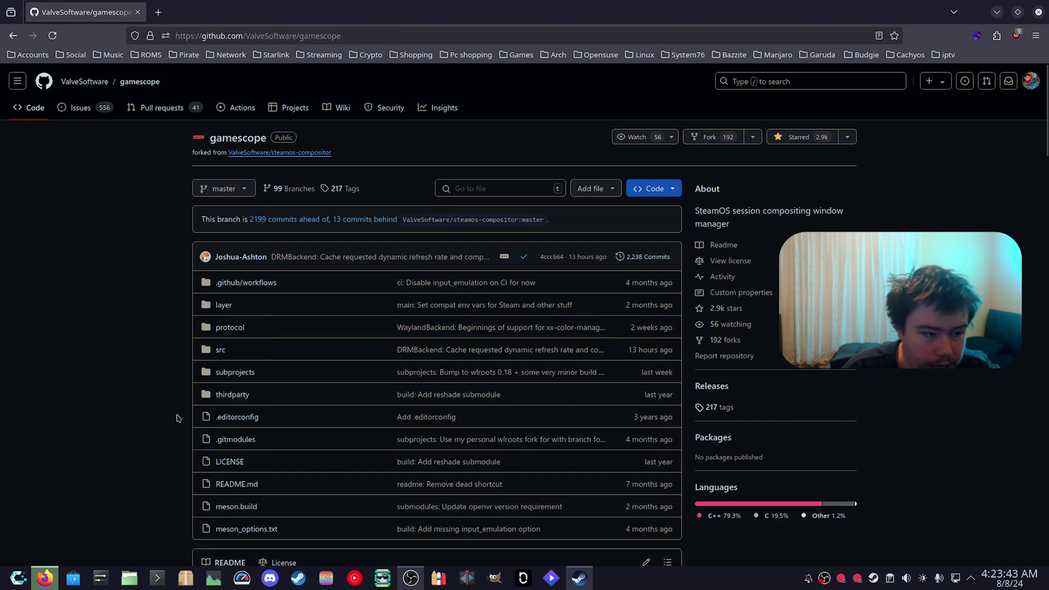
scroll(175, 419, "down", 4)
scroll(176, 419, "down", 2)
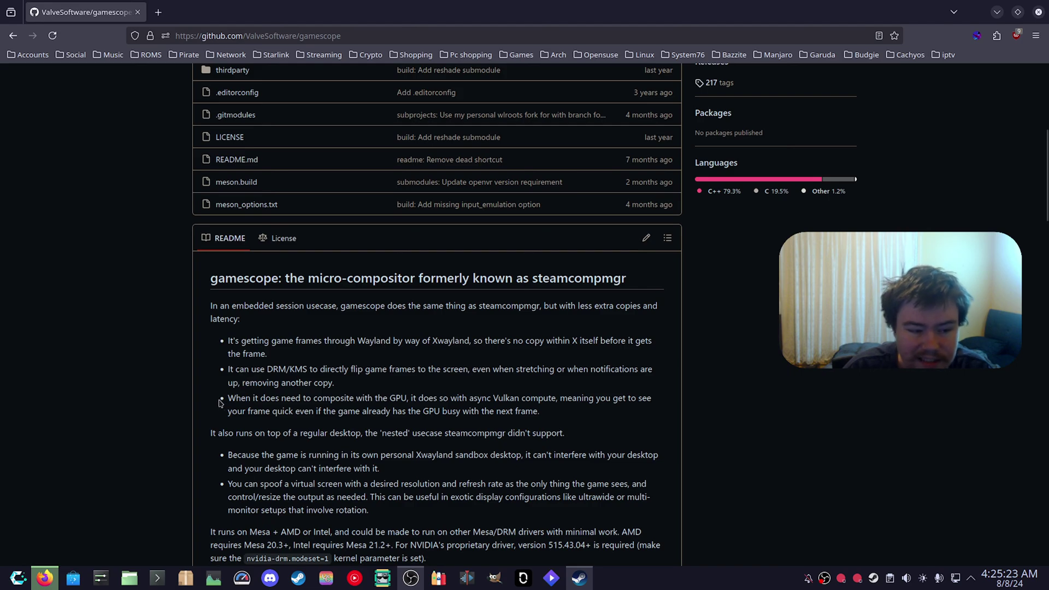
Scroll the gamescope README down to the Status of Gamescope Packages table.
scroll(216, 402, "down", 4)
scroll(216, 402, "down", 8)
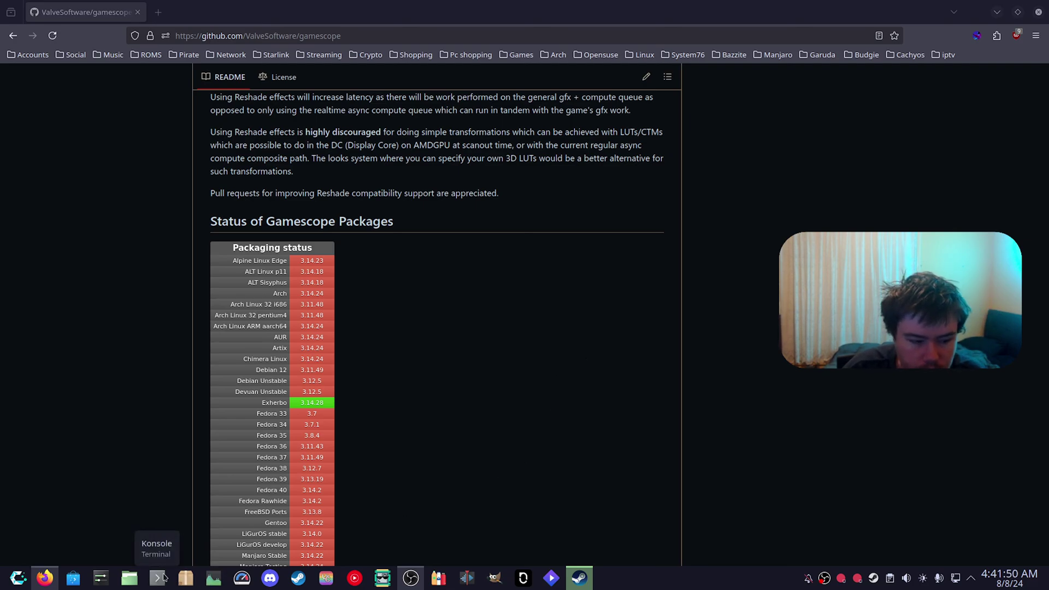
Search Octopi for 'gamescope' and select the cachyos-extra-znver4 gamescope package.
left_click(186, 578)
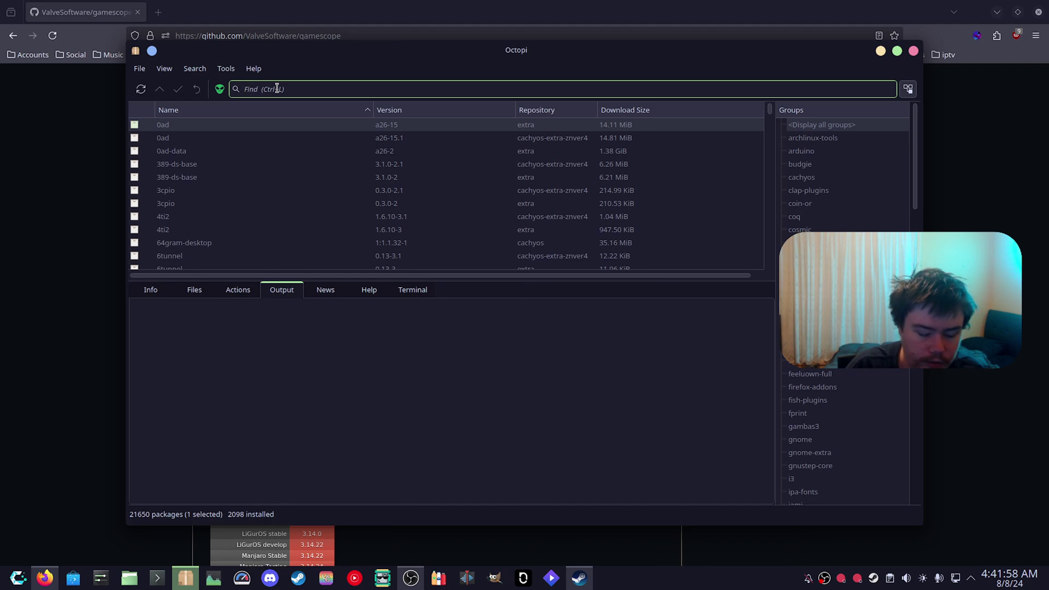
type("gamescope")
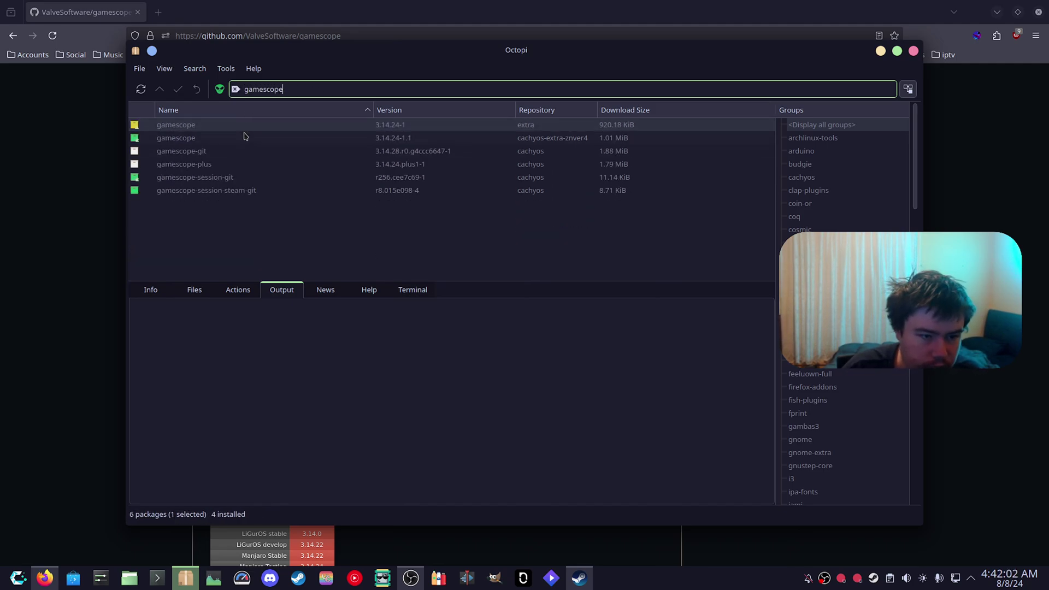
left_click(279, 136)
left_click(337, 126)
left_click(517, 139)
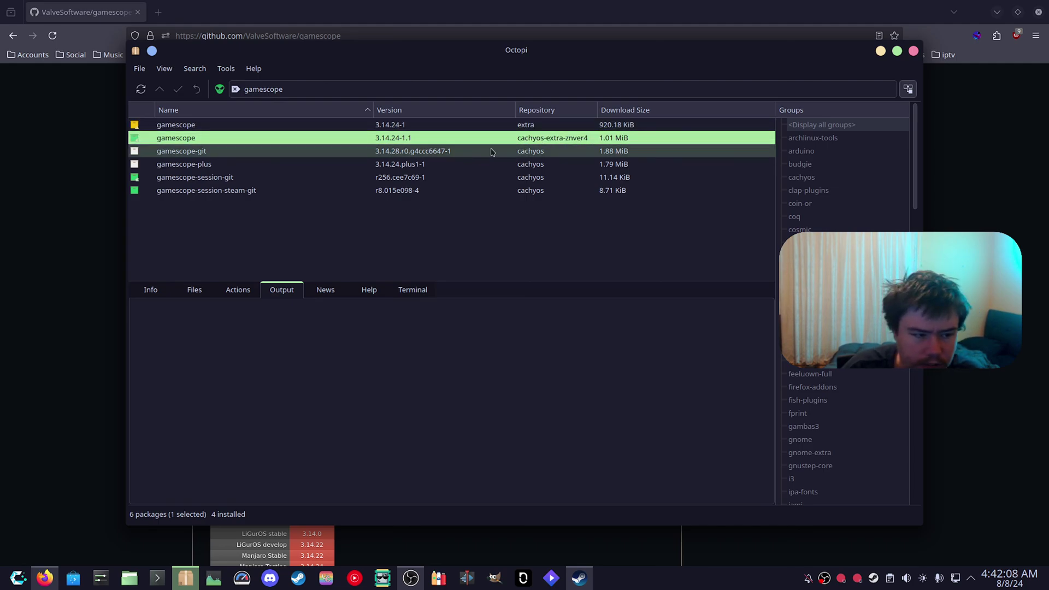
mouse_move(448, 159)
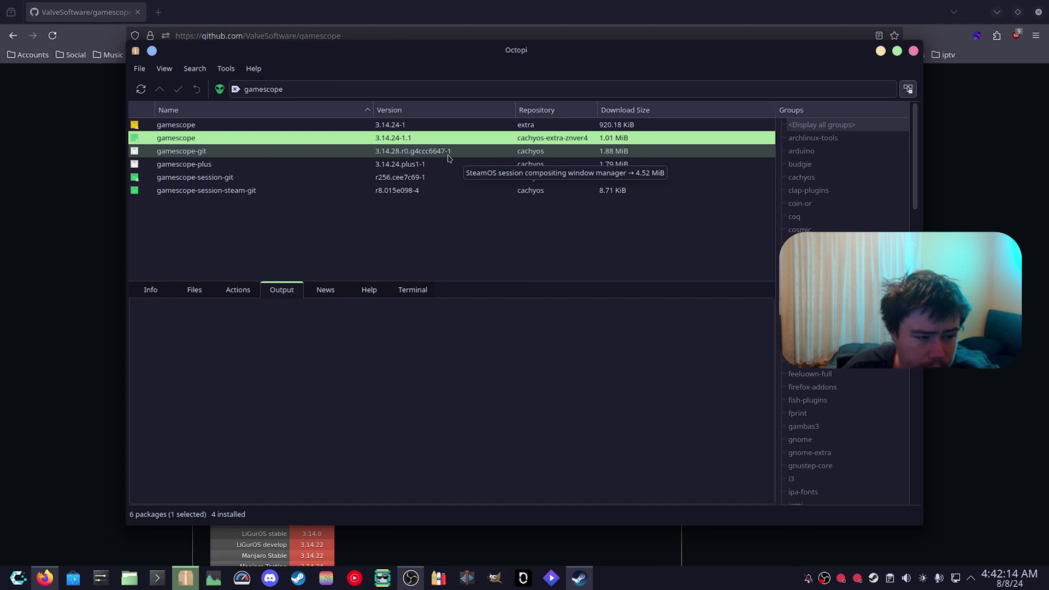
left_click(229, 179)
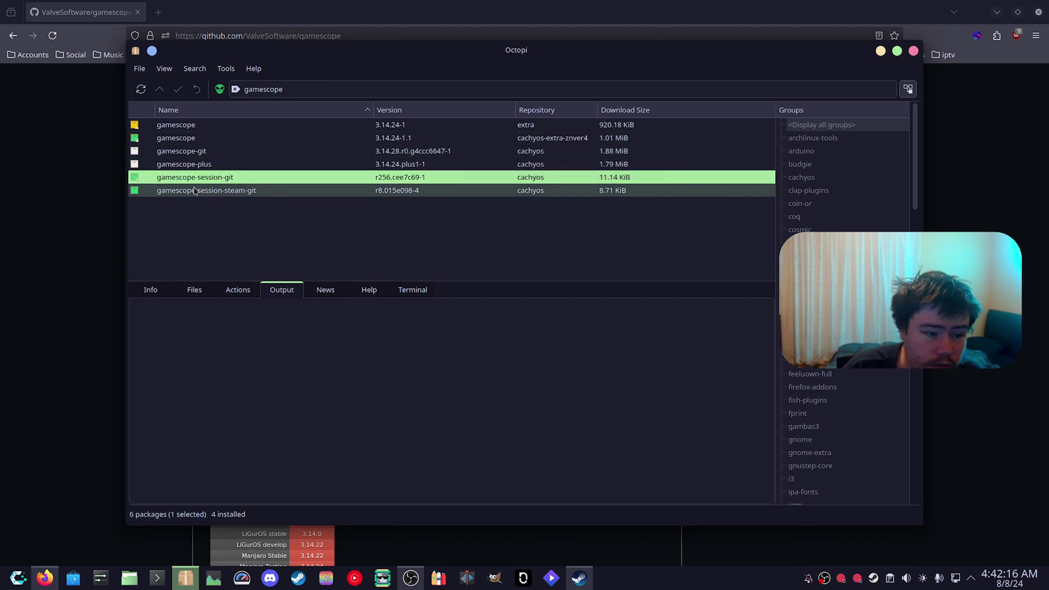
left_click(230, 193)
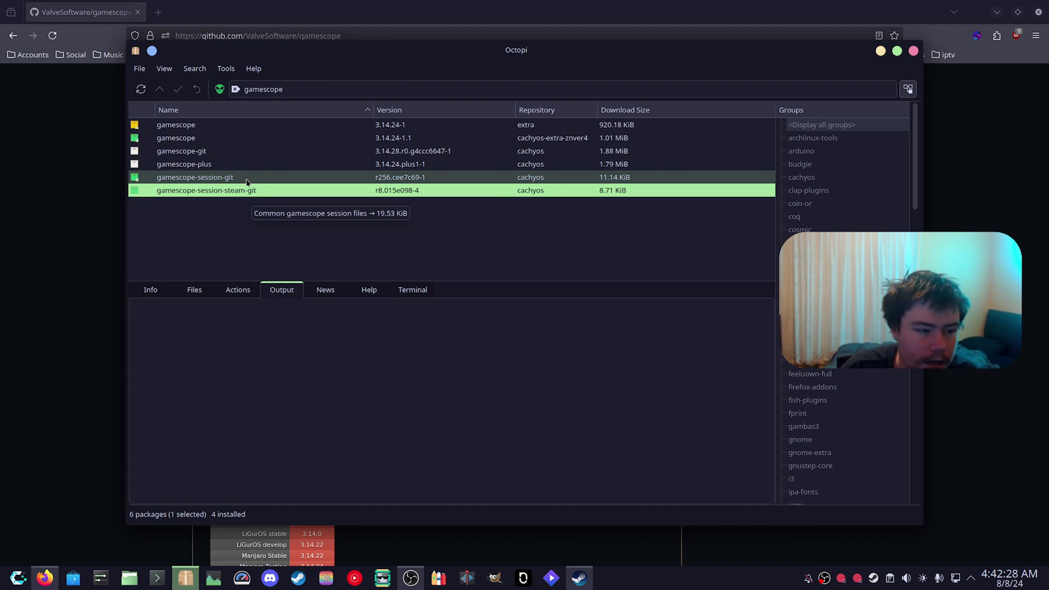
left_click(246, 179)
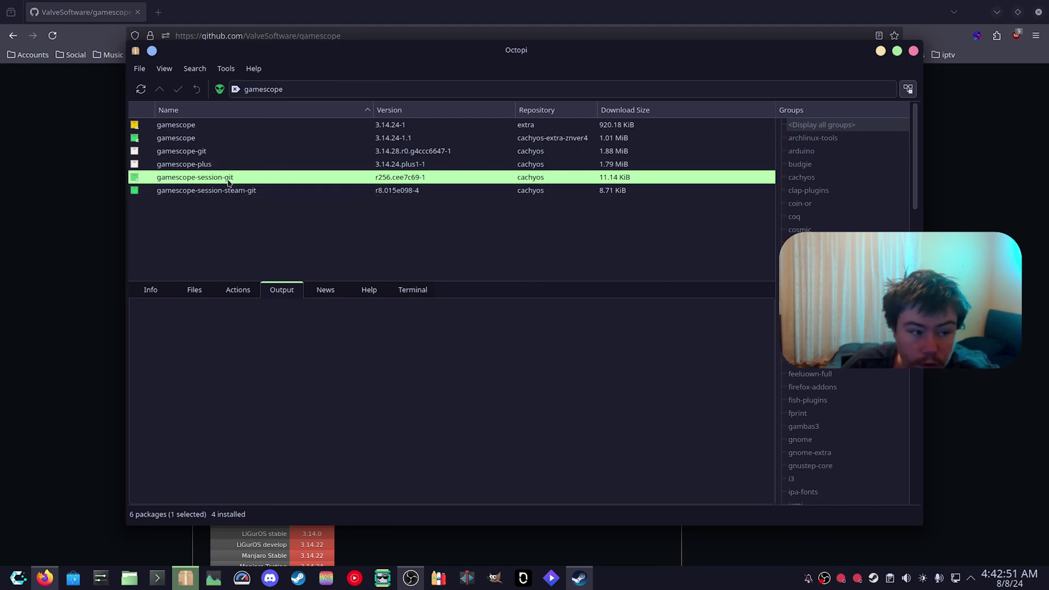
left_click(210, 190)
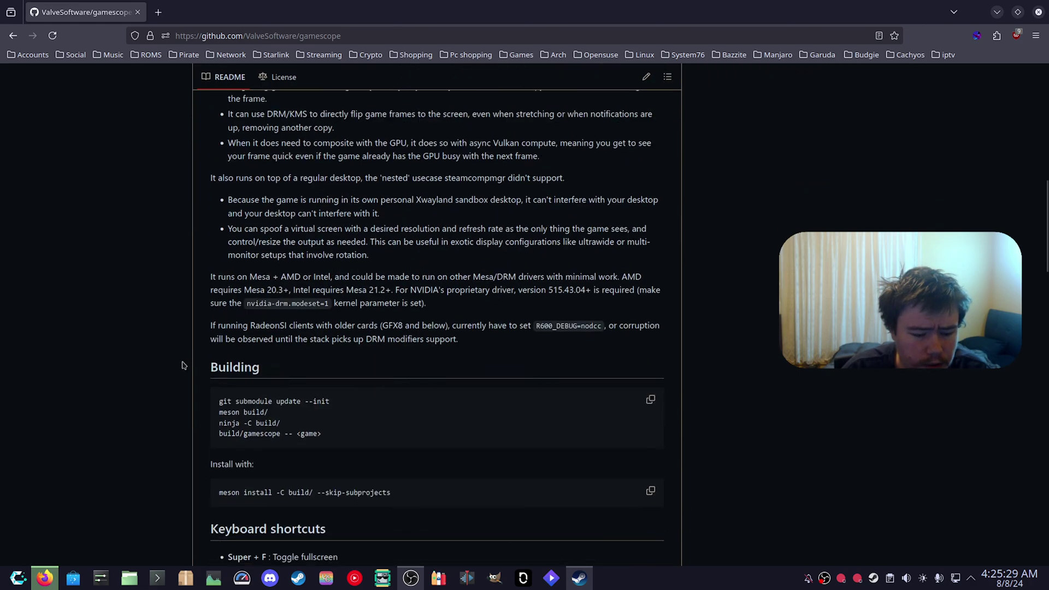
Highlight the Toggle fullscreen and Toggle FSR upscaling shortcuts, then scroll to the Examples section.
scroll(183, 366, "down", 6)
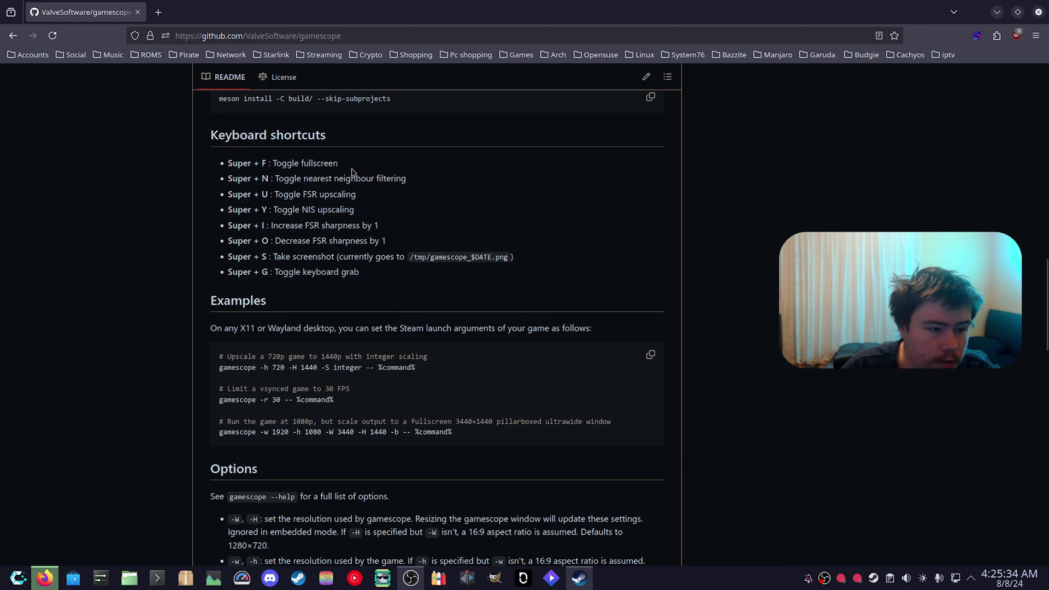
triple_click(230, 164)
left_click(319, 183)
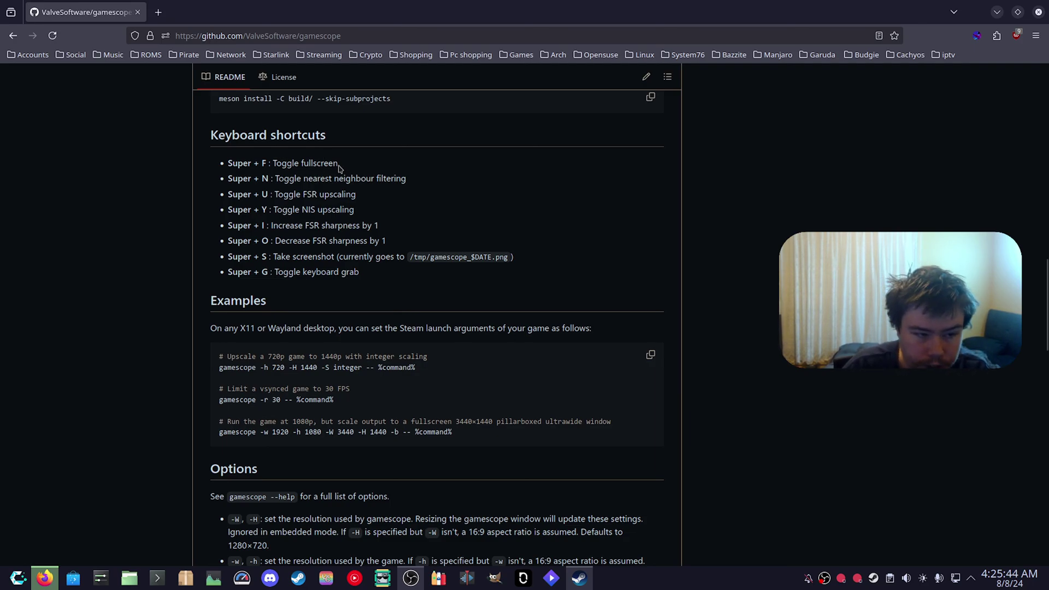
left_click_drag(357, 197, 274, 197)
left_click(368, 214)
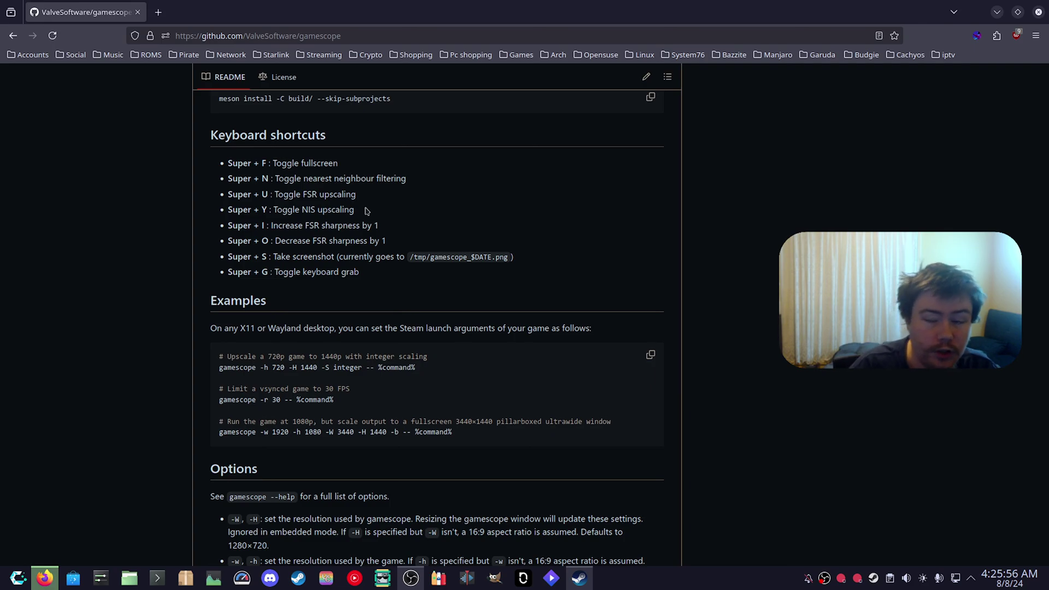
scroll(366, 211, "down", 2)
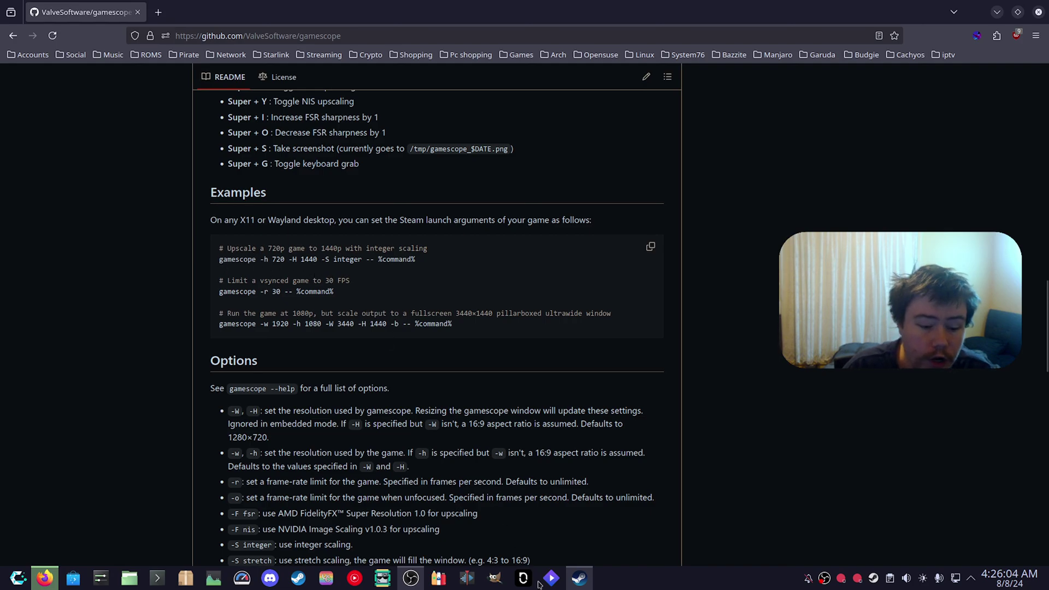
View the Apex Legends, Halo Infinite and Overwatch 2 pages, then open Counter-Strike 2's context menu.
left_click(574, 579)
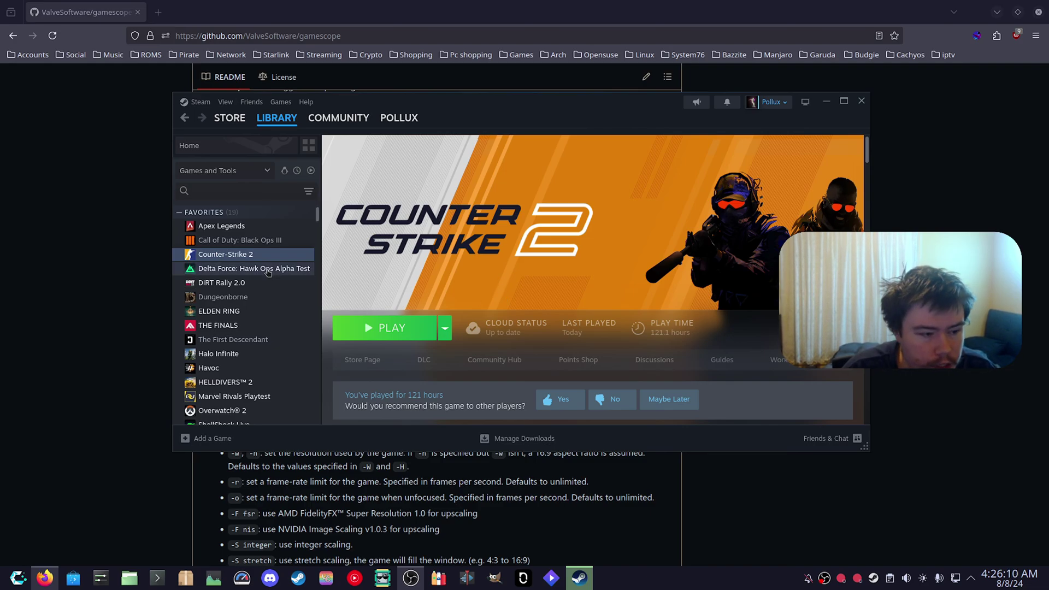
left_click(240, 227)
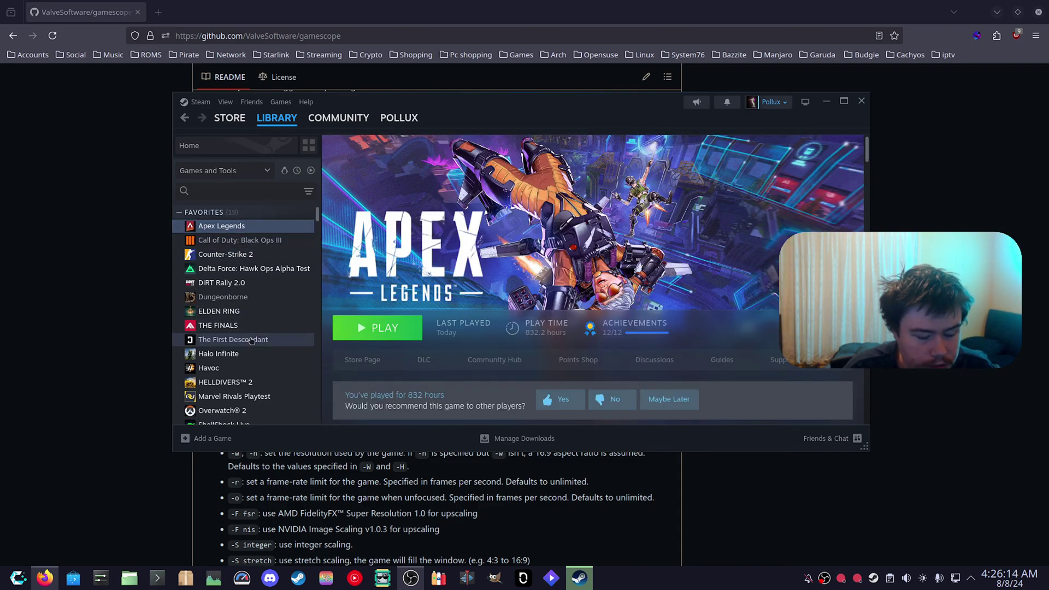
left_click(241, 354)
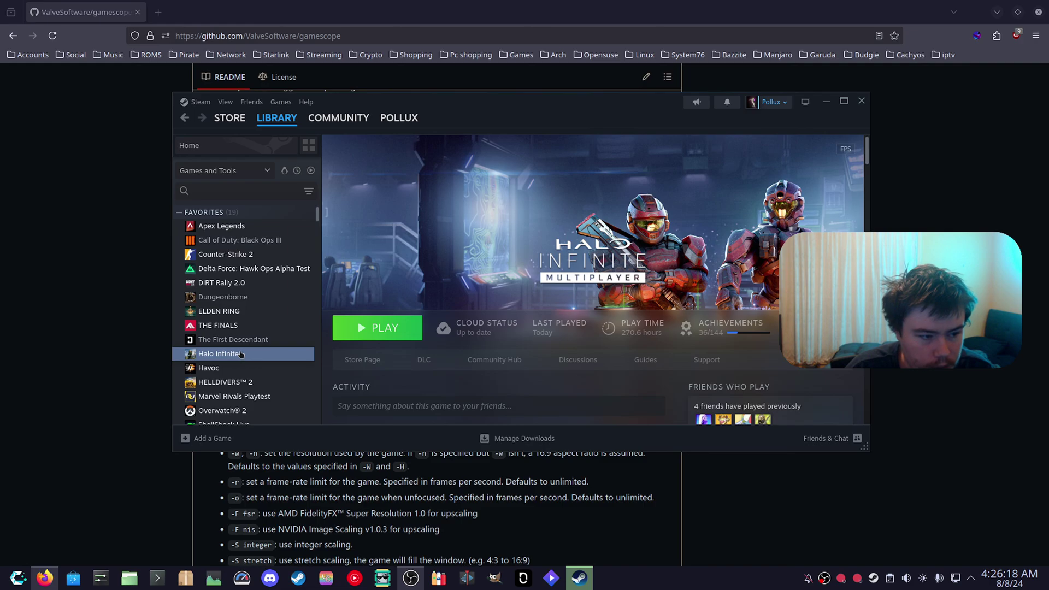
scroll(241, 355, "down", 3)
left_click(245, 347)
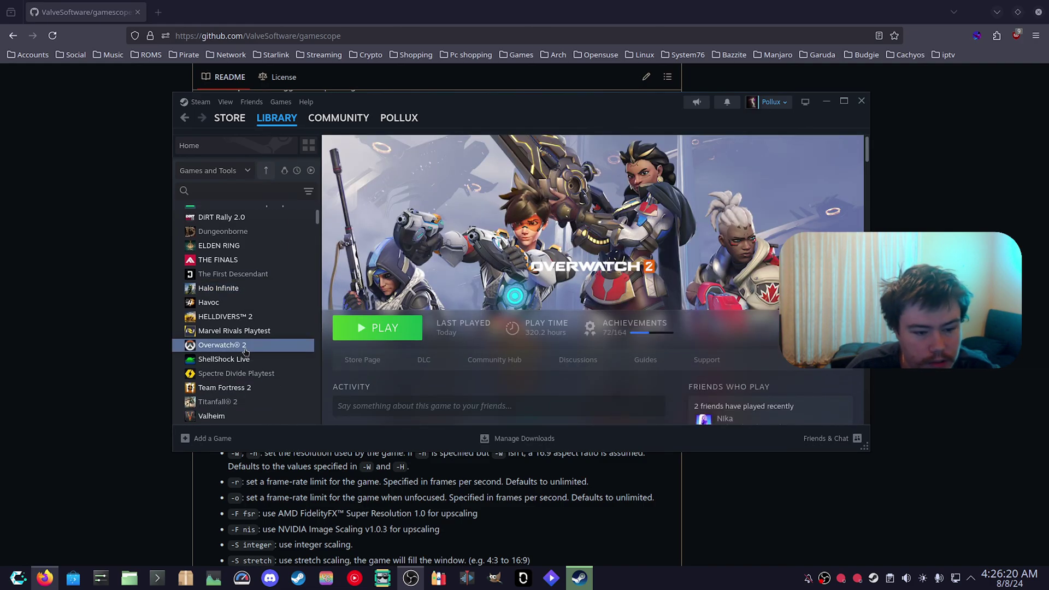
scroll(245, 351, "up", 3)
right_click(245, 254)
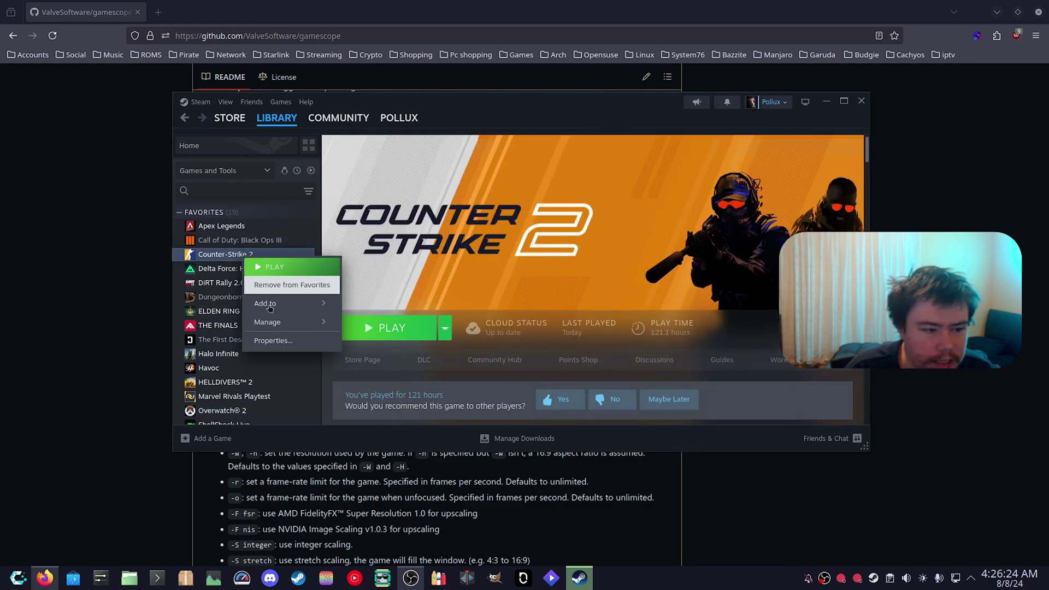
Open Counter-Strike 2's Properties, inspect the gamescope launch options, and move the dialog to the upper right.
left_click(273, 341)
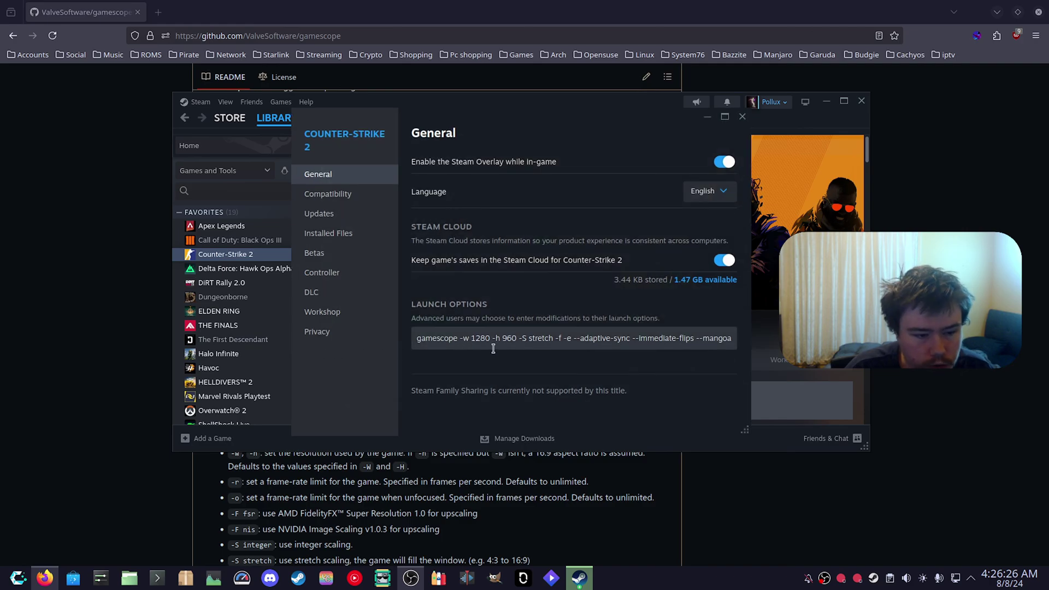
left_click_drag(414, 338, 572, 333)
left_click(574, 334)
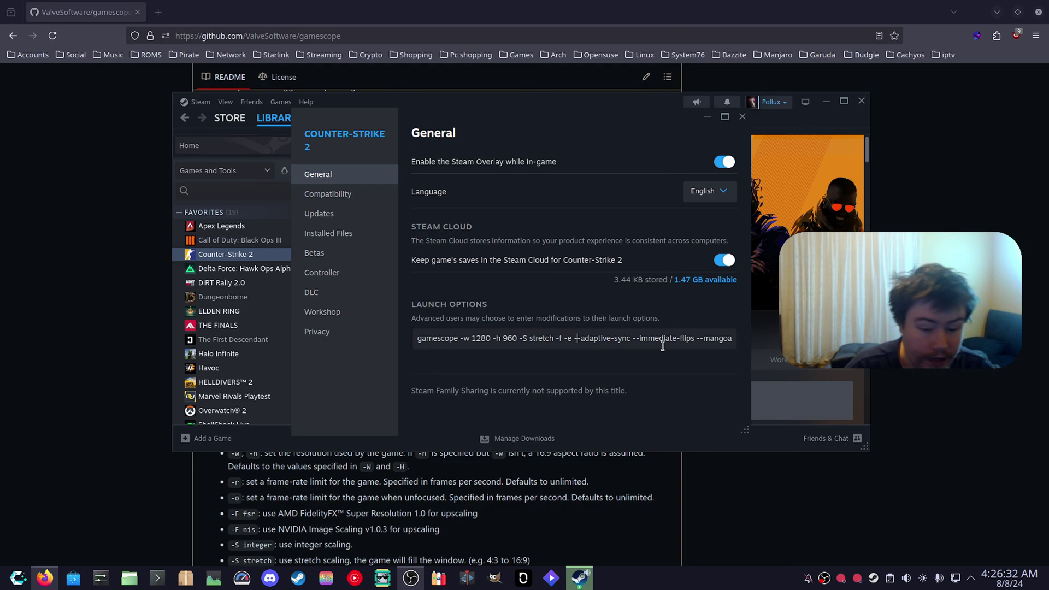
left_click_drag(588, 118, 821, 77)
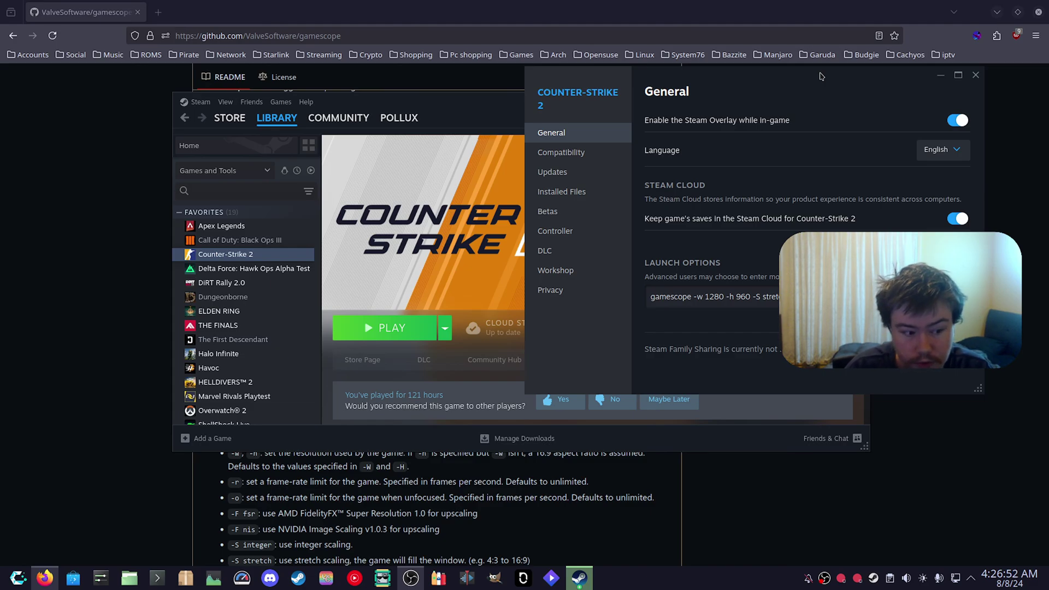
left_click(87, 356)
scroll(175, 185, "down", 4)
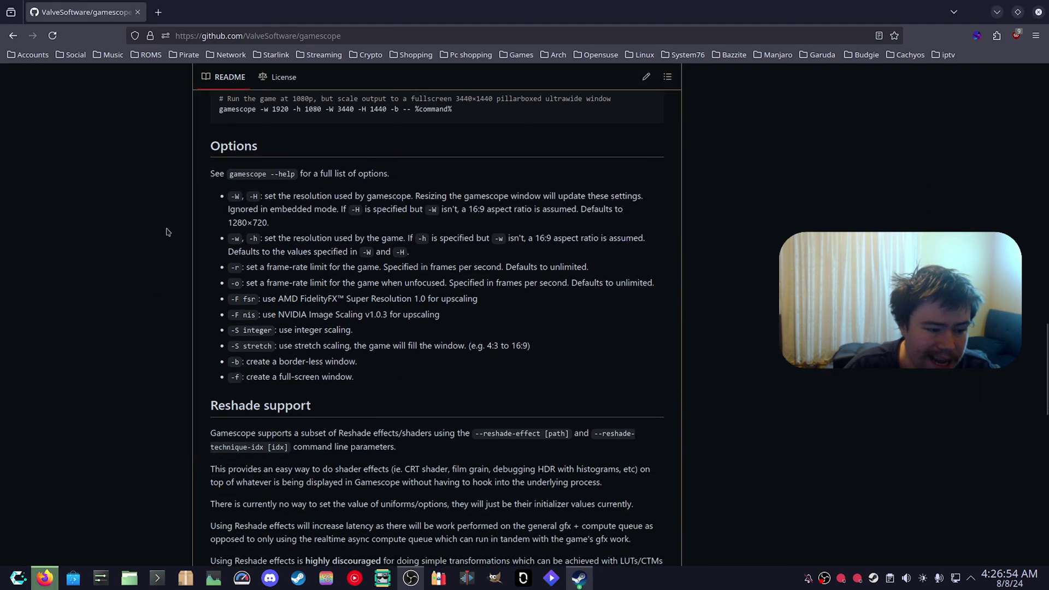
scroll(397, 210, "down", 4)
scroll(418, 344, "down", 4)
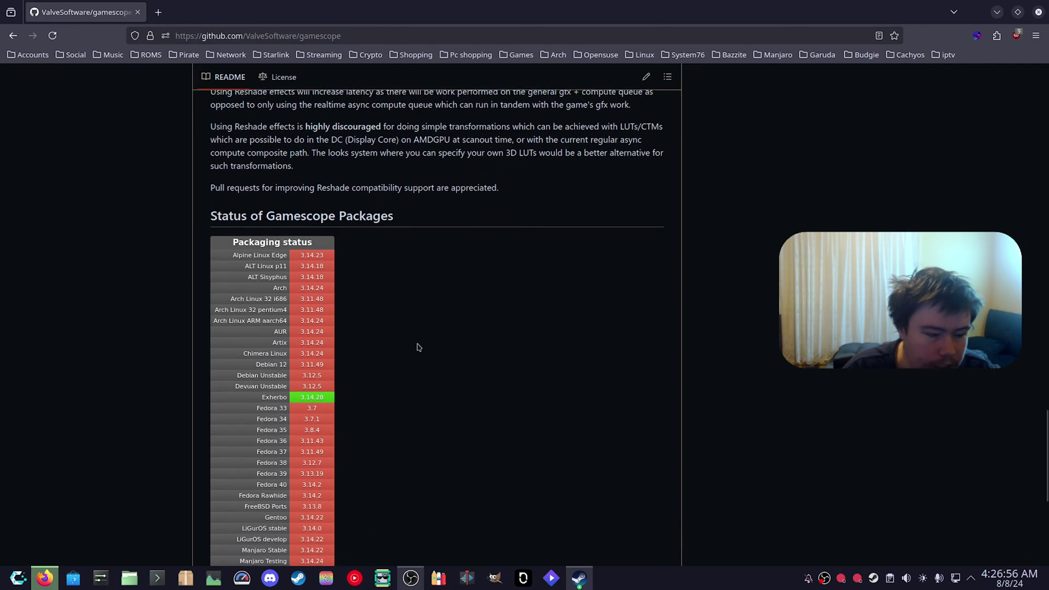
scroll(417, 348, "up", 10)
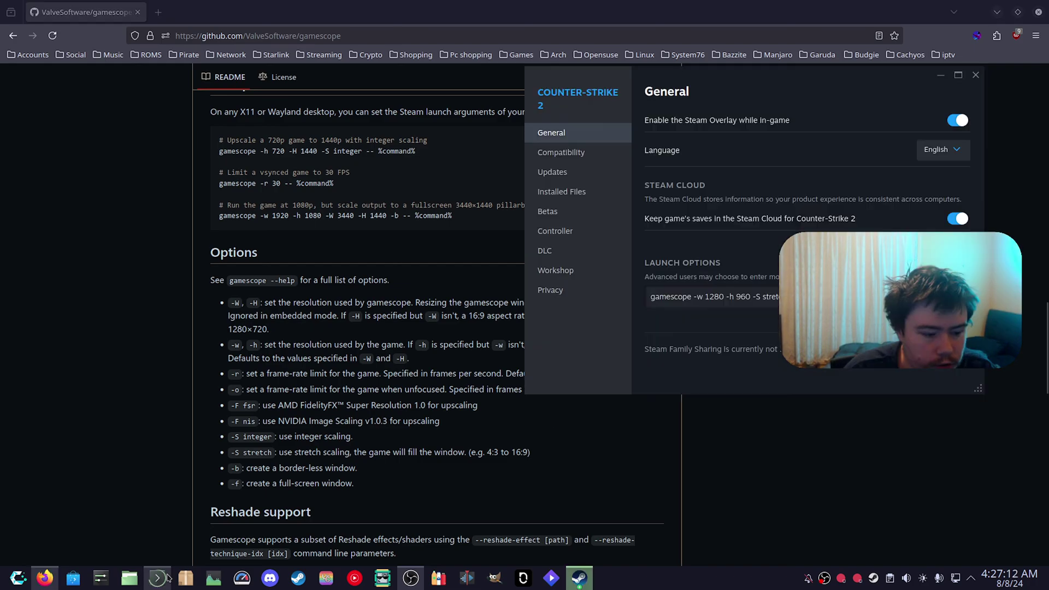
key("ctrl+alt+t")
Run 'gamescope --help' in Konsole and scroll up to the output width and height options.
left_click_drag(503, 17, 356, 65)
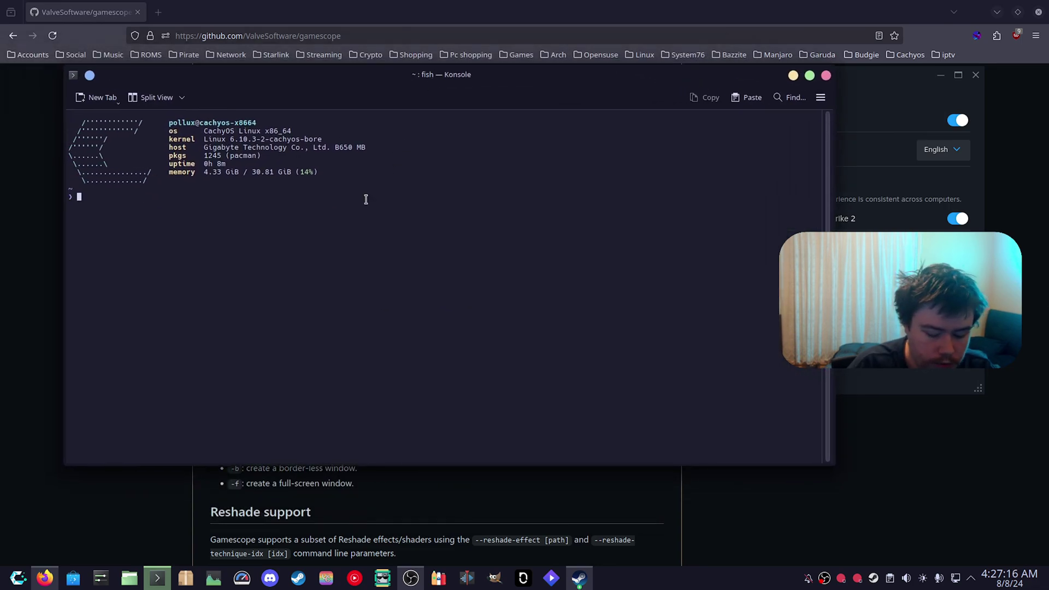
type("gamescope --help")
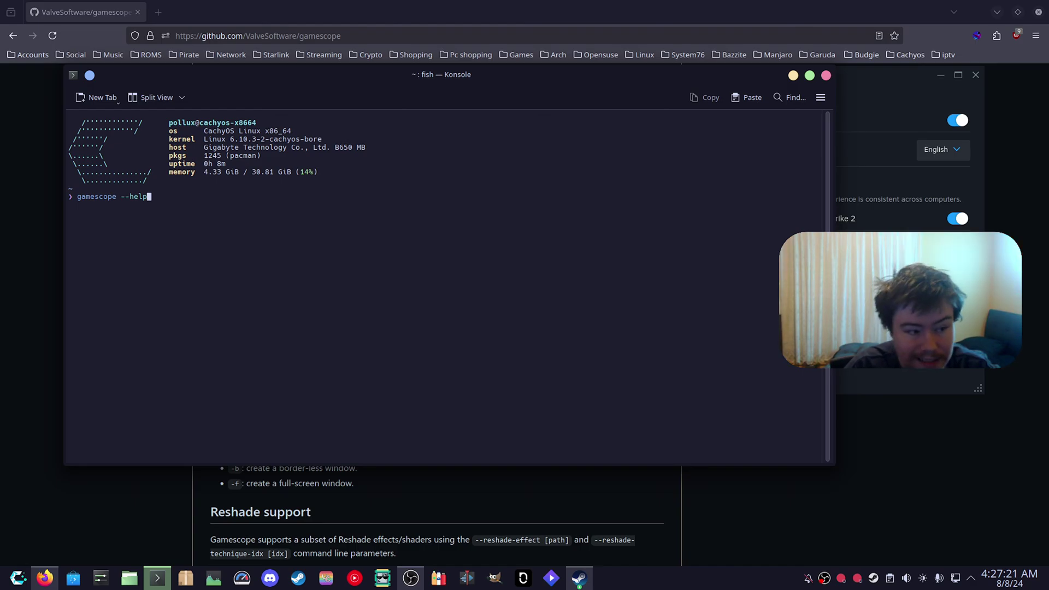
key("Return")
scroll(232, 323, "up", 8)
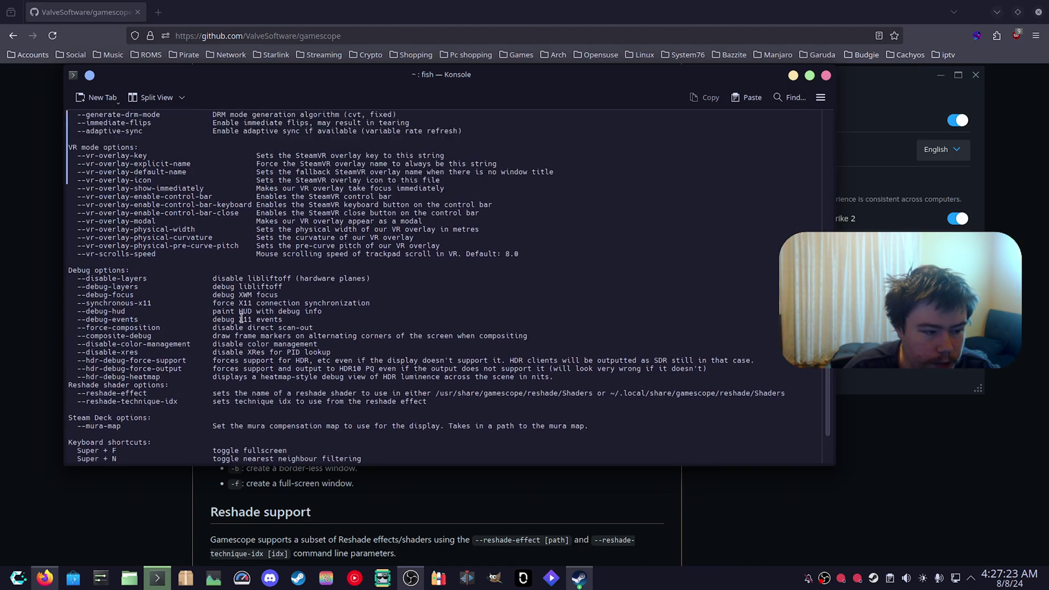
scroll(232, 323, "up", 15)
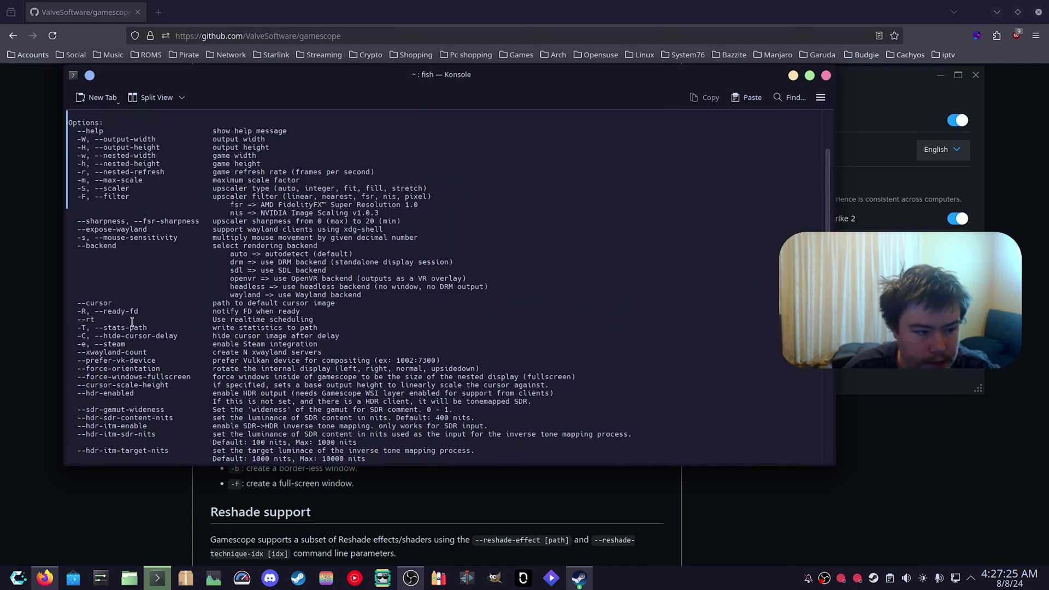
scroll(130, 326, "up", 1)
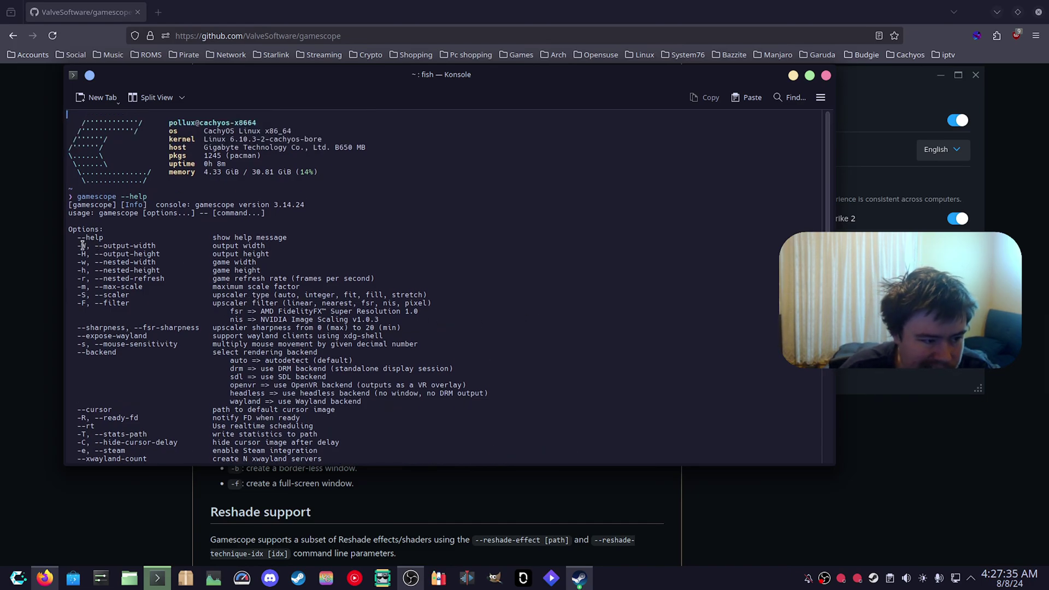
left_click_drag(75, 245, 86, 255)
left_click(147, 256)
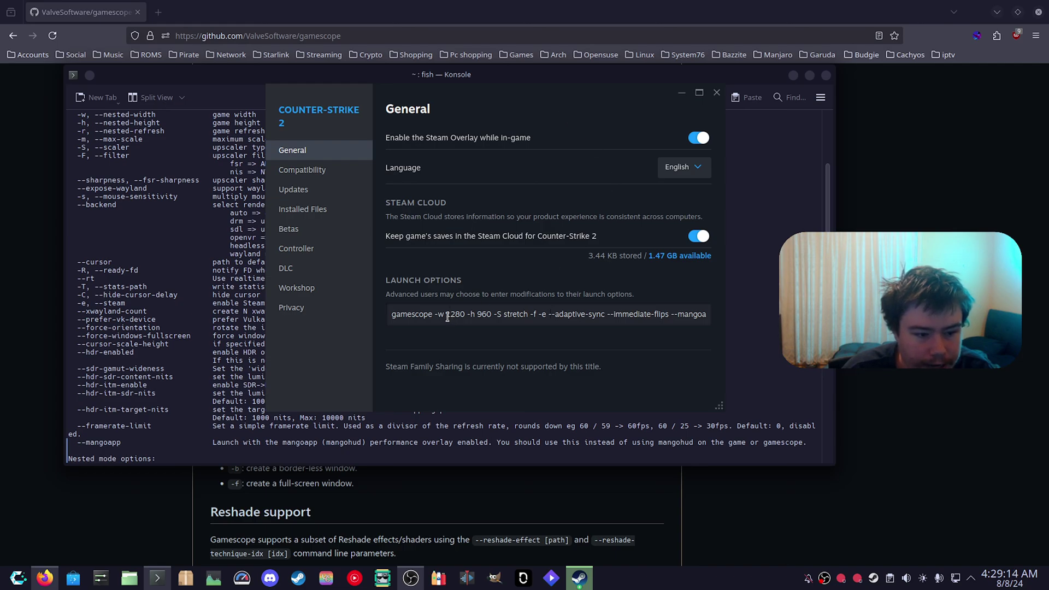
left_click_drag(446, 316, 492, 314)
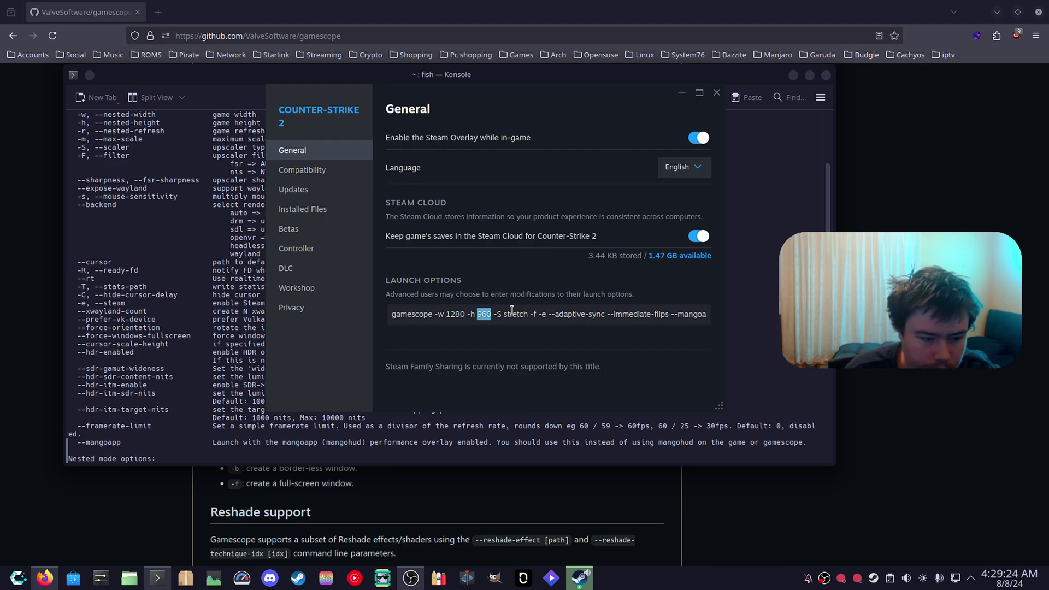
mouse_move(494, 314)
left_mouse_down()
mouse_move(528, 314)
mouse_move(494, 315)
left_mouse_up()
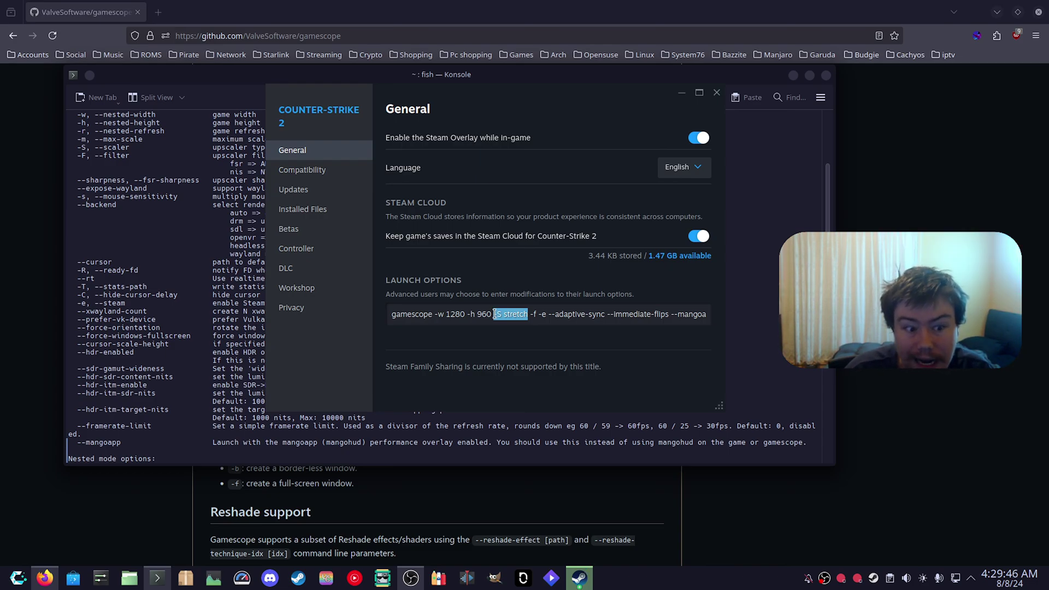
left_click(535, 315)
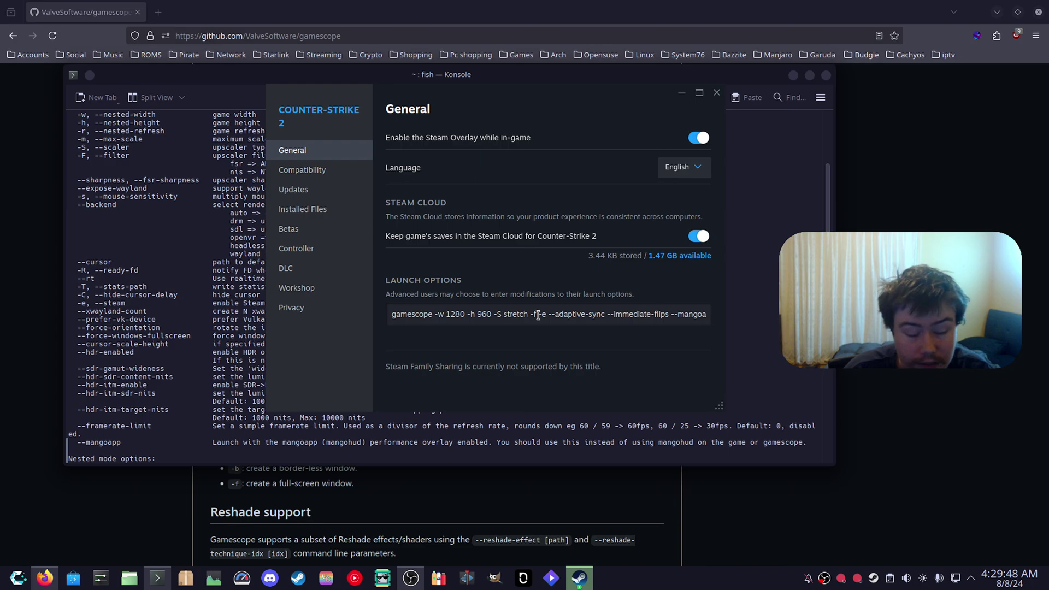
left_click_drag(526, 315, 497, 313)
left_click(526, 315)
left_click_drag(493, 315, 529, 315)
left_click(534, 316)
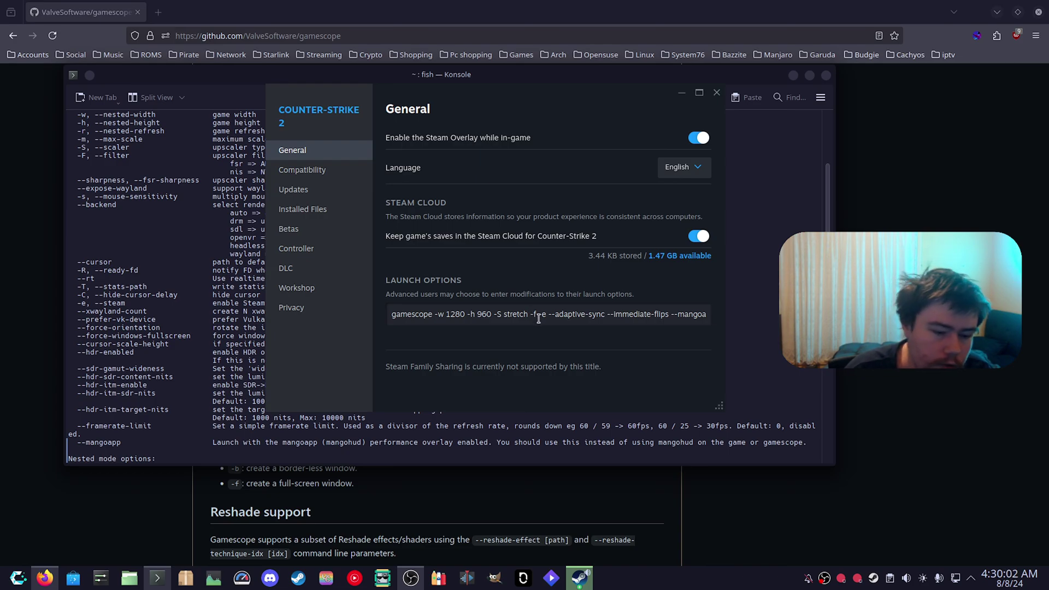
double_click(542, 315)
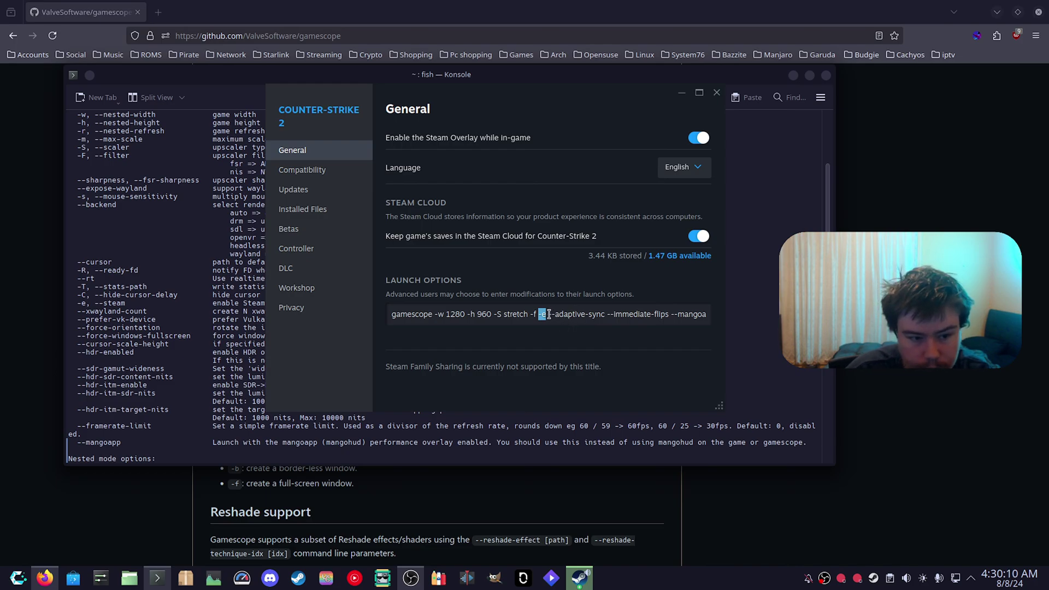
left_click(549, 314)
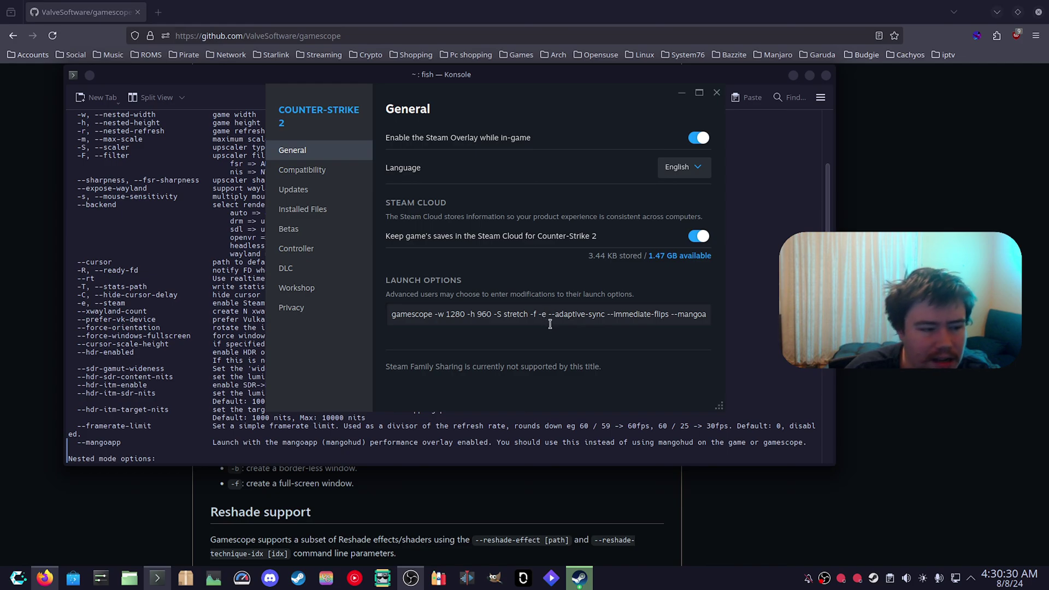
Alt+Tab back to Counter-Strike 2's Properties window with its launch options.
key("alt+Tab")
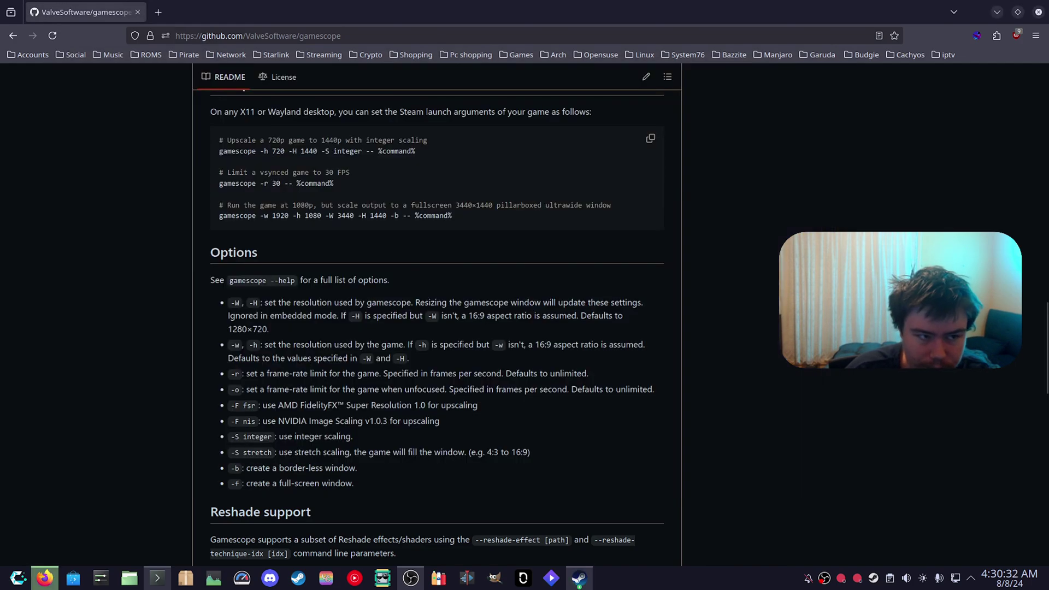
key("alt+Tab")
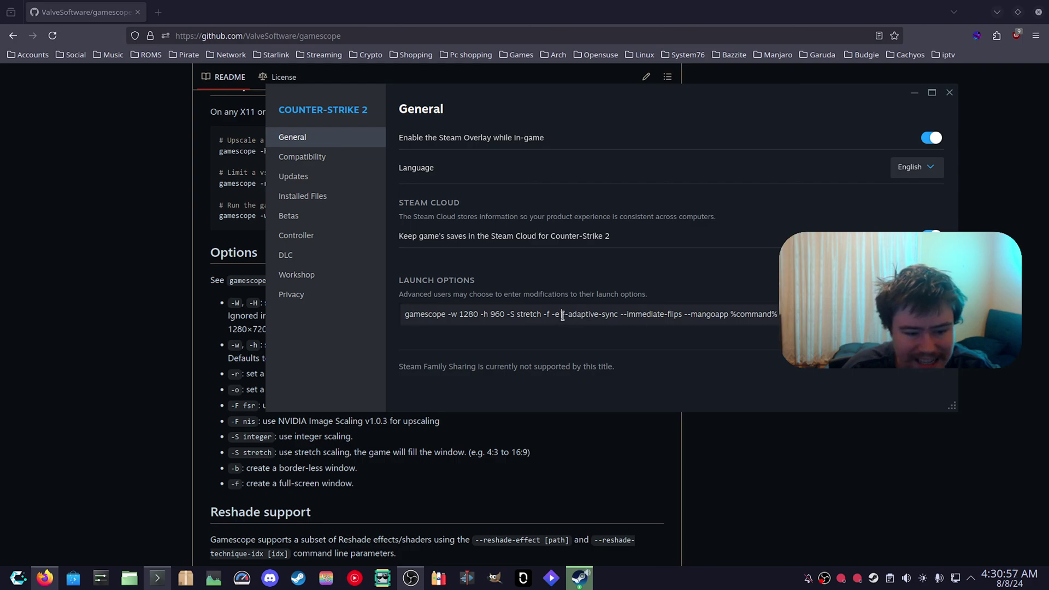
left_click_drag(562, 315, 618, 311)
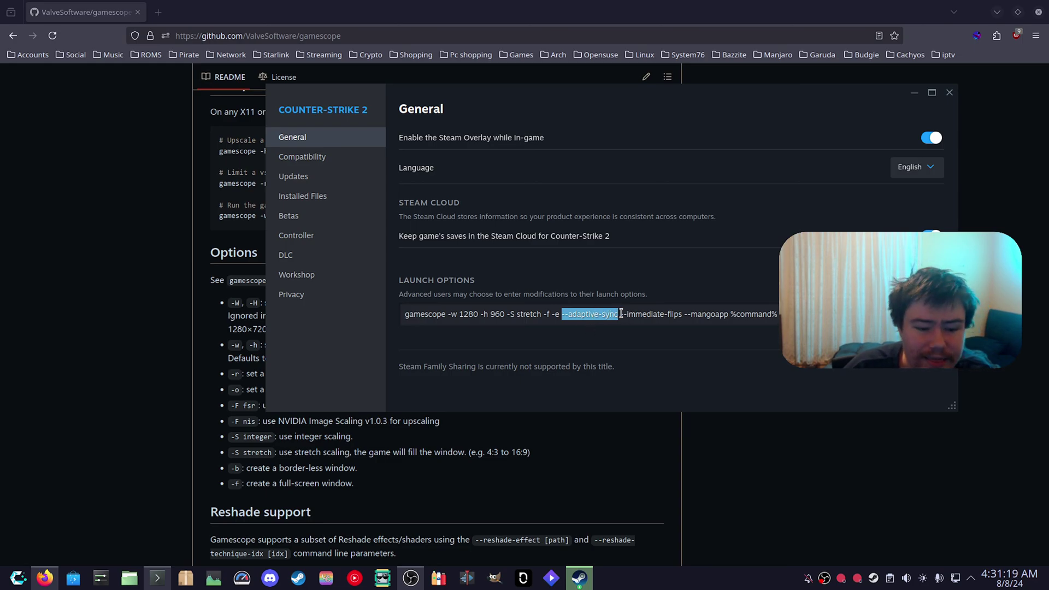
left_click_drag(623, 316, 647, 316)
left_click(648, 316)
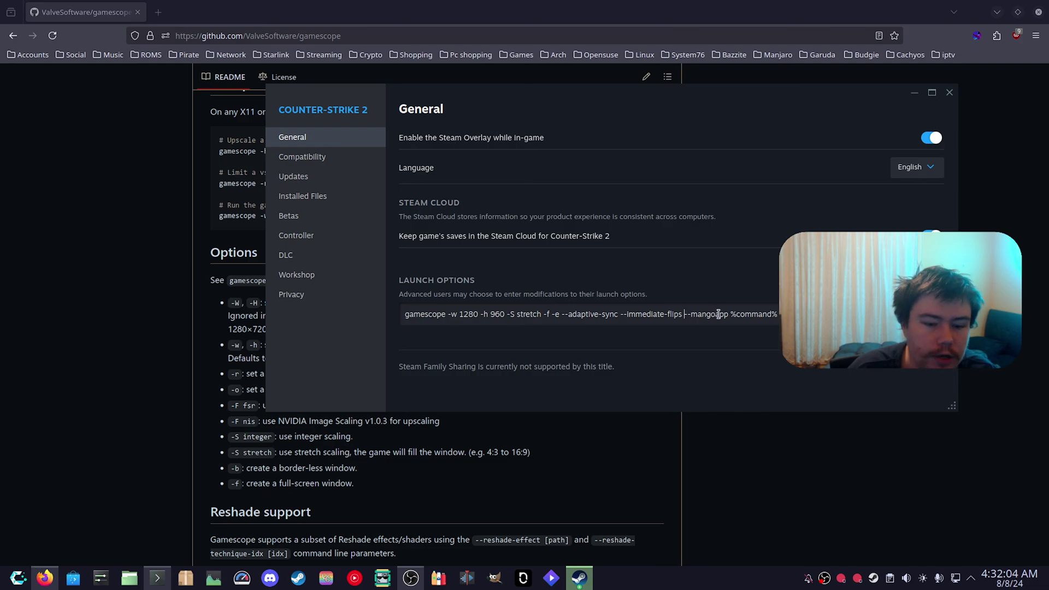
left_click_drag(728, 314, 686, 315)
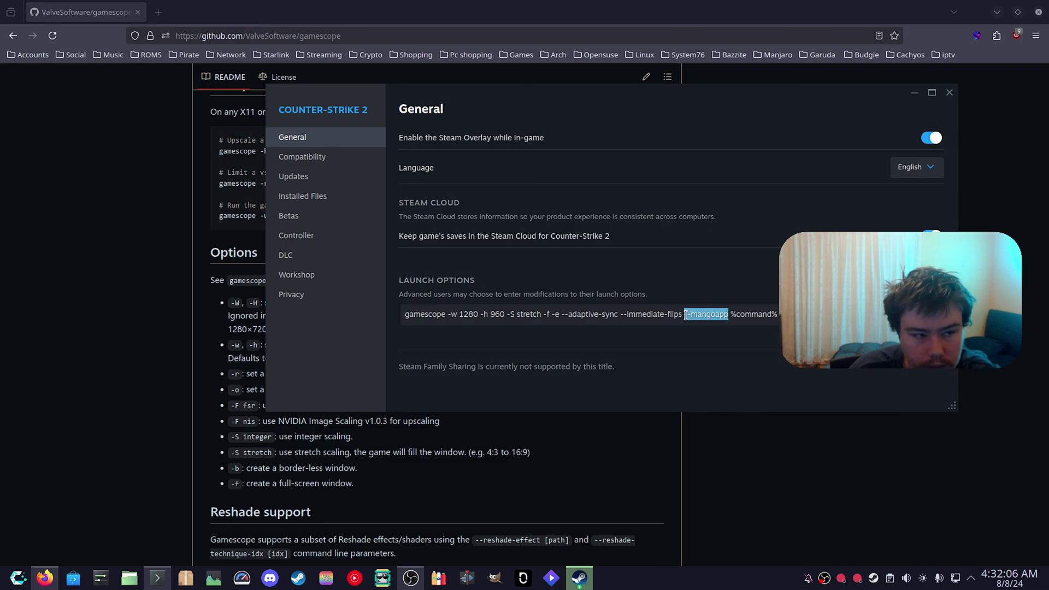
left_click(685, 316)
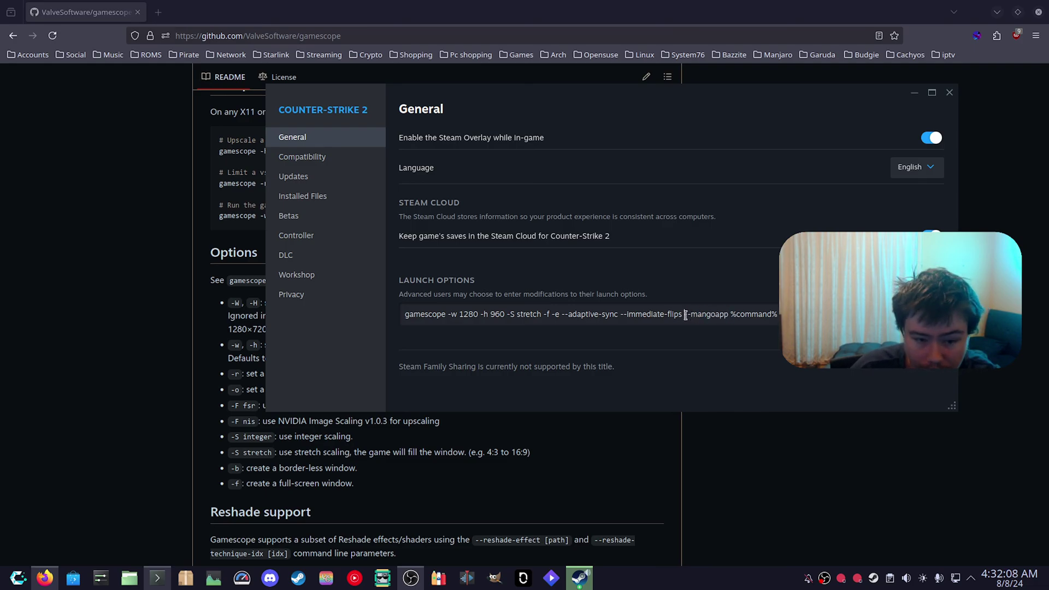
left_click_drag(686, 315, 732, 315)
left_click(733, 323)
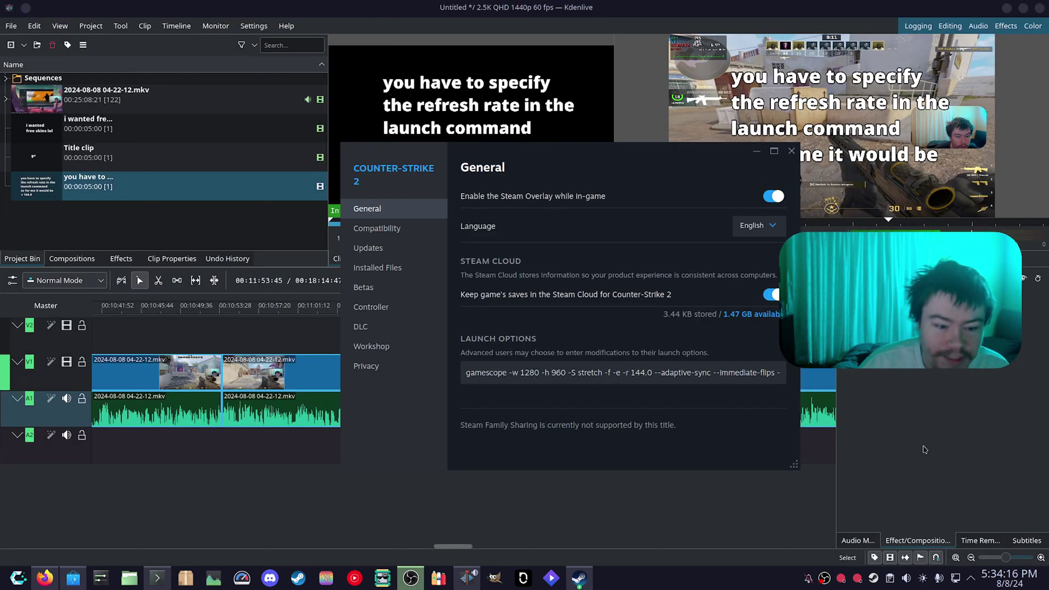
Highlight the -r 144.0 refresh-rate setting, its 144 value and the -r flag in turn.
left_click_drag(653, 372, 626, 373)
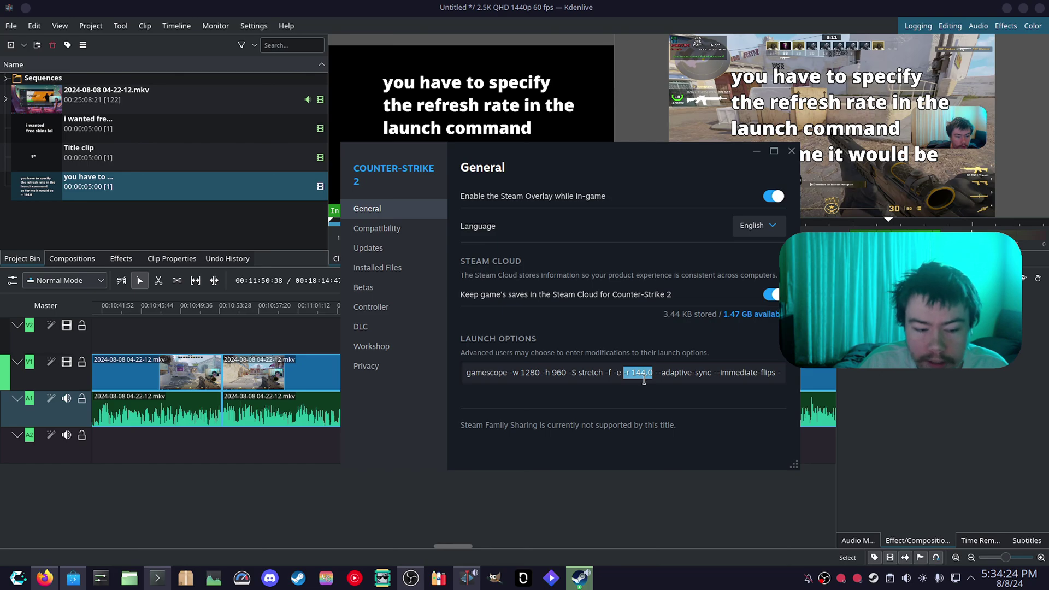
left_click(634, 373)
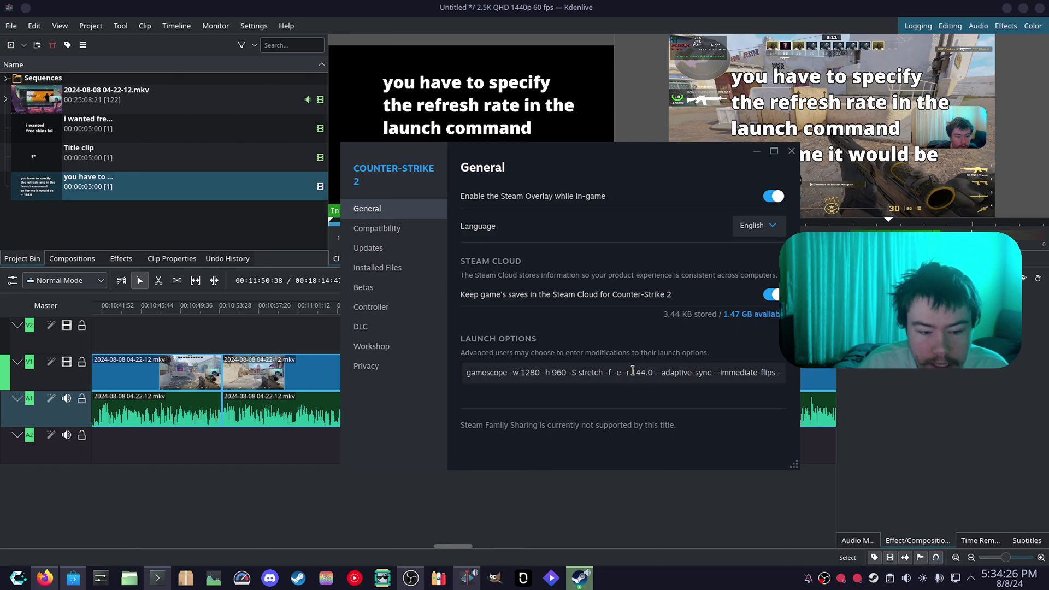
left_click_drag(632, 373, 650, 373)
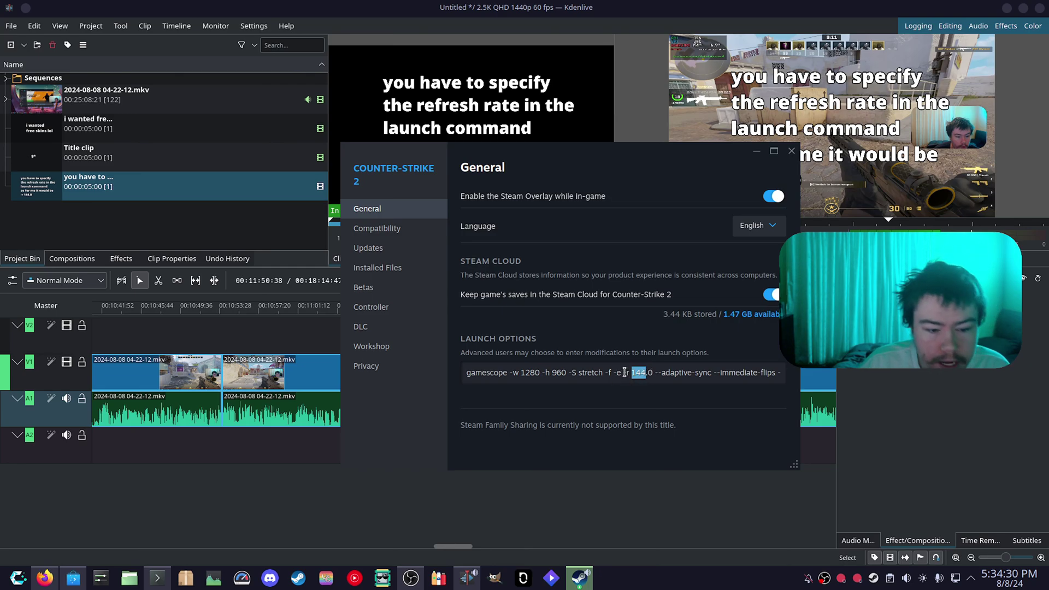
left_click(626, 373)
left_click_drag(625, 372, 632, 375)
left_click(630, 373)
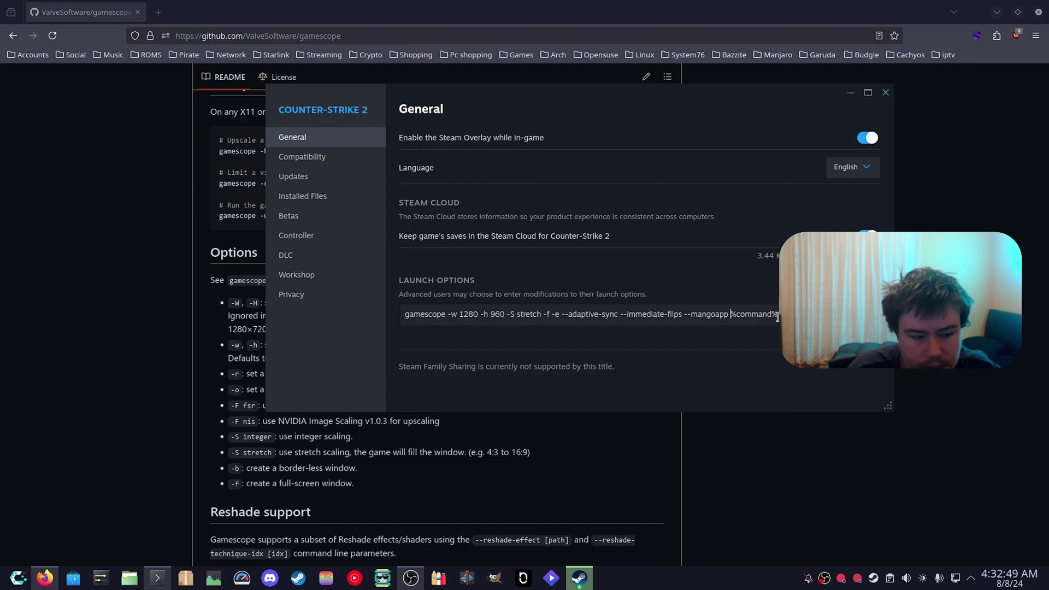
Select the full gamescope launch options text in Counter-Strike 2's Properties.
left_click_drag(729, 316, 778, 316)
key("ctrl+a")
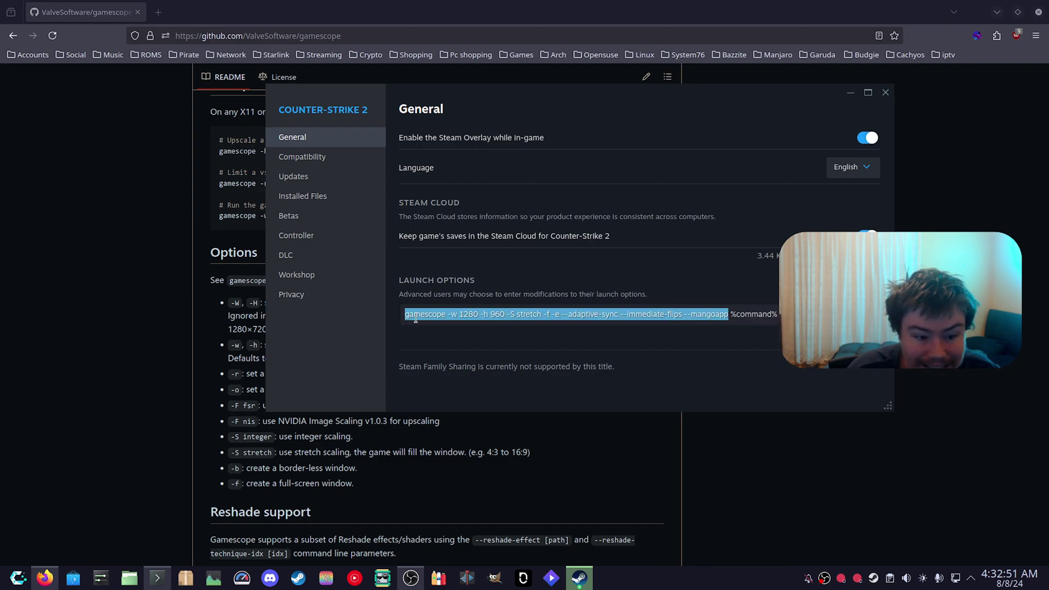
key("End")
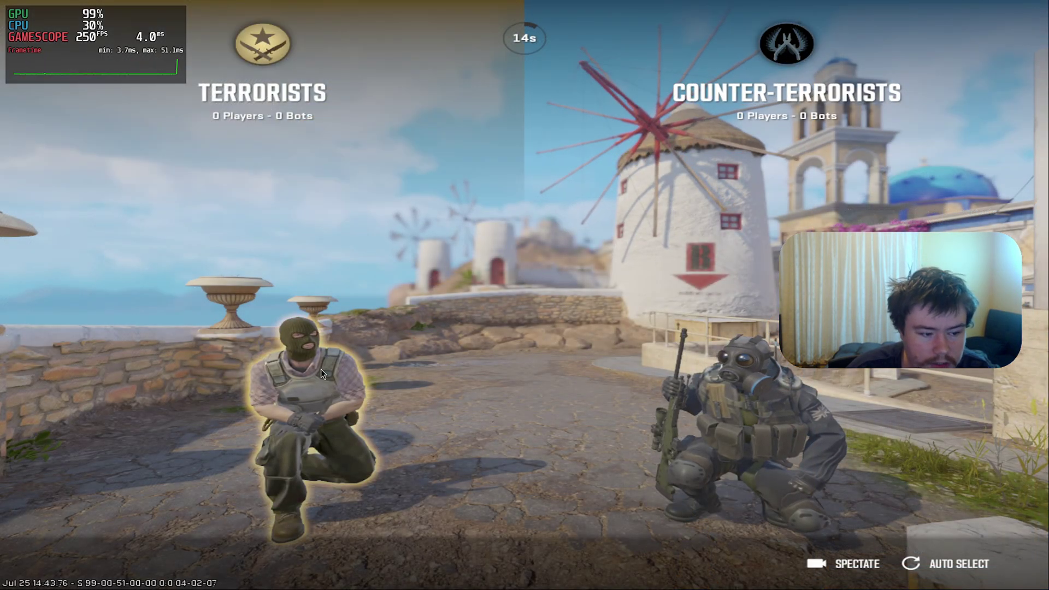
Join the Terrorists and cycle between the SG 553, Dual Berettas and knife.
left_click(320, 369)
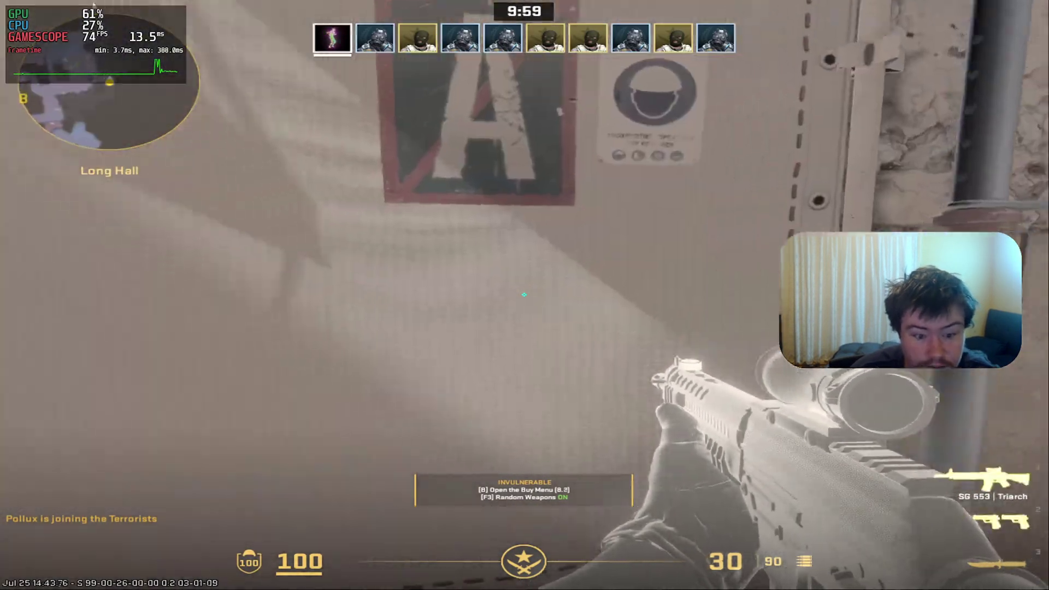
key("2")
key("1")
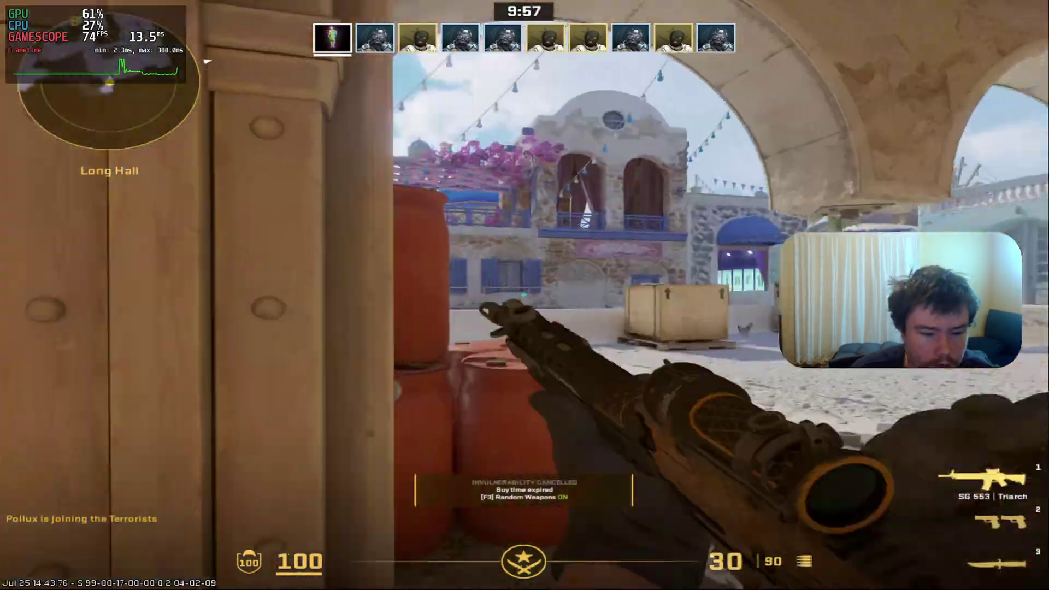
key("3")
key("1")
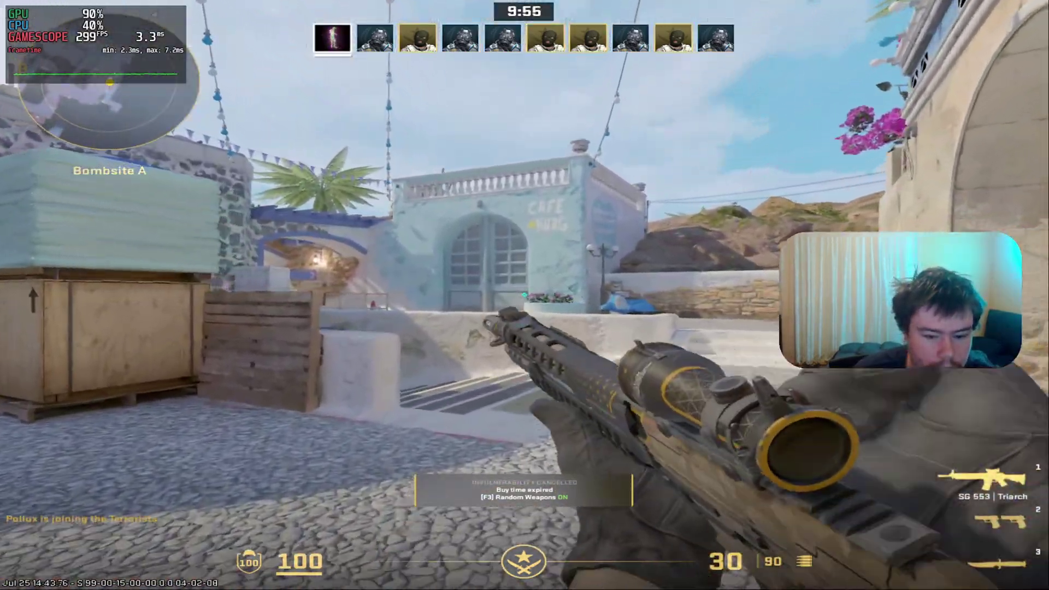
Advance through the archway to A Platform and shoot the enemy bots there.
key("w")
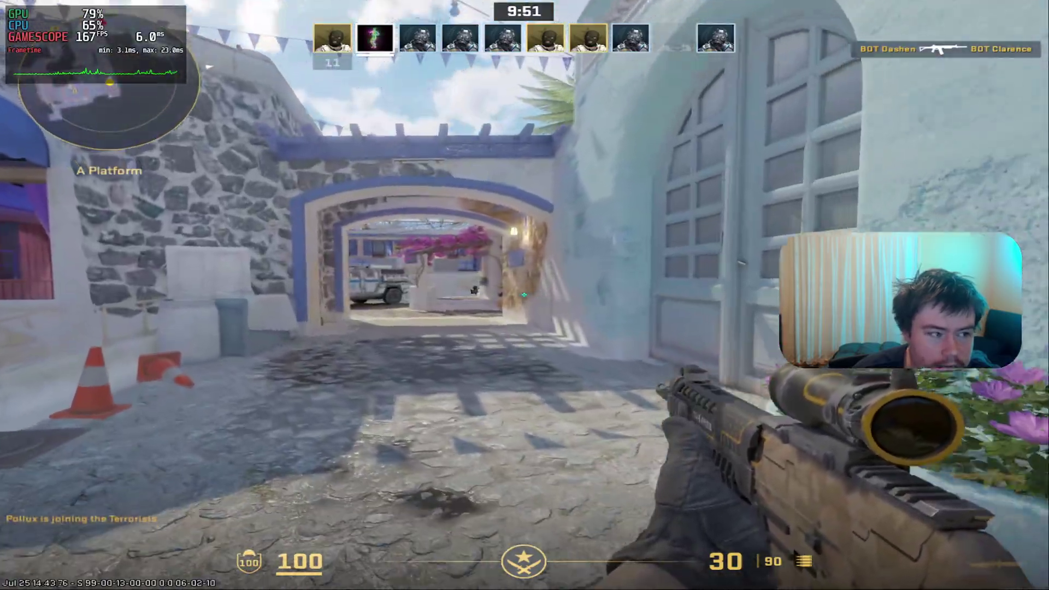
key("w")
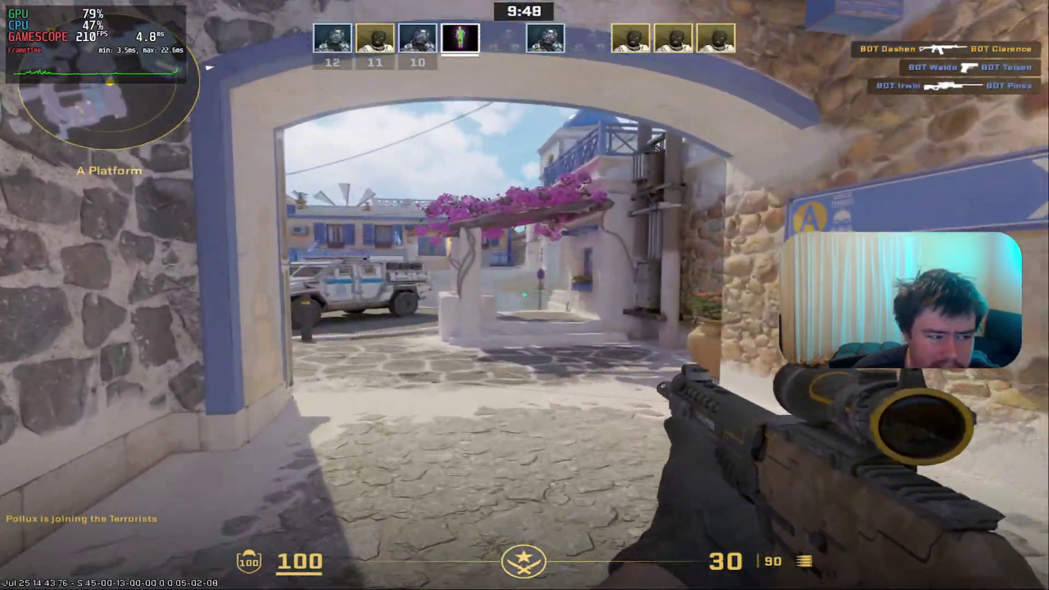
key("w")
left_click(524, 296)
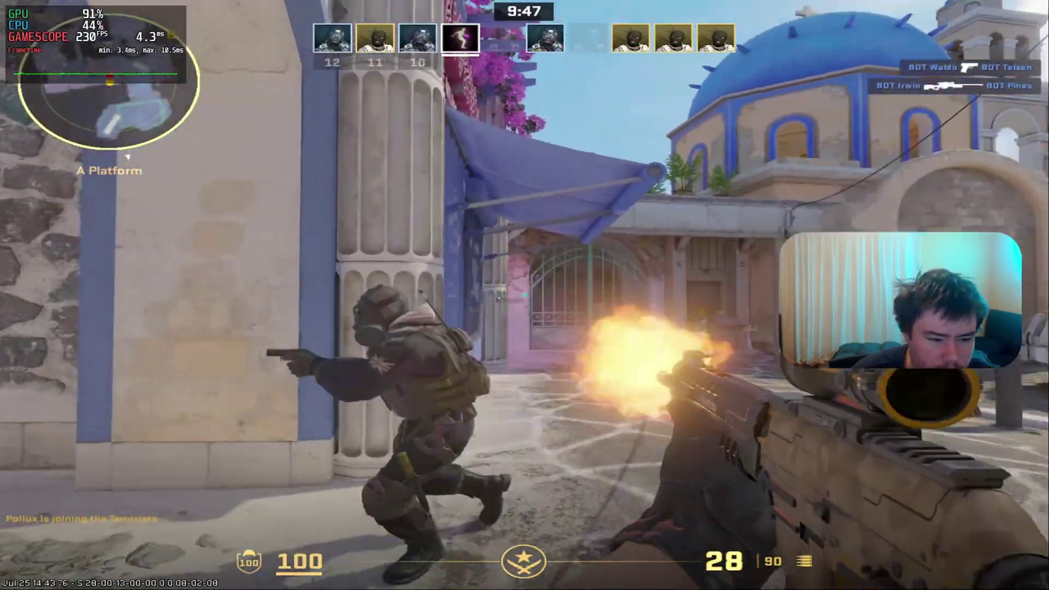
left_click(524, 295)
left_click(524, 296)
Push past Popdog into the street and take down two enemies near Sea Cliff.
key("w")
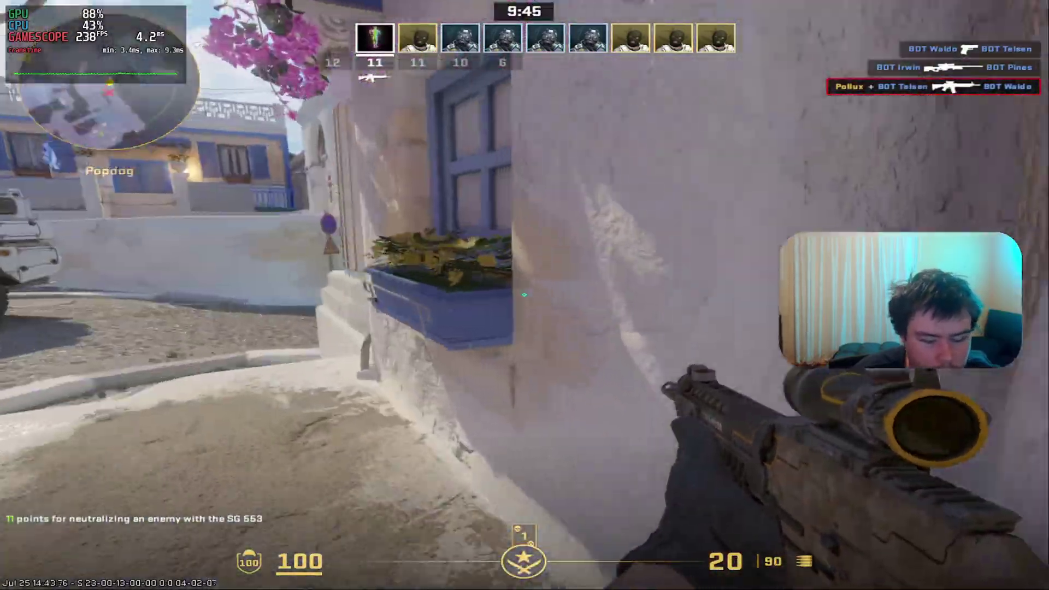
key("w")
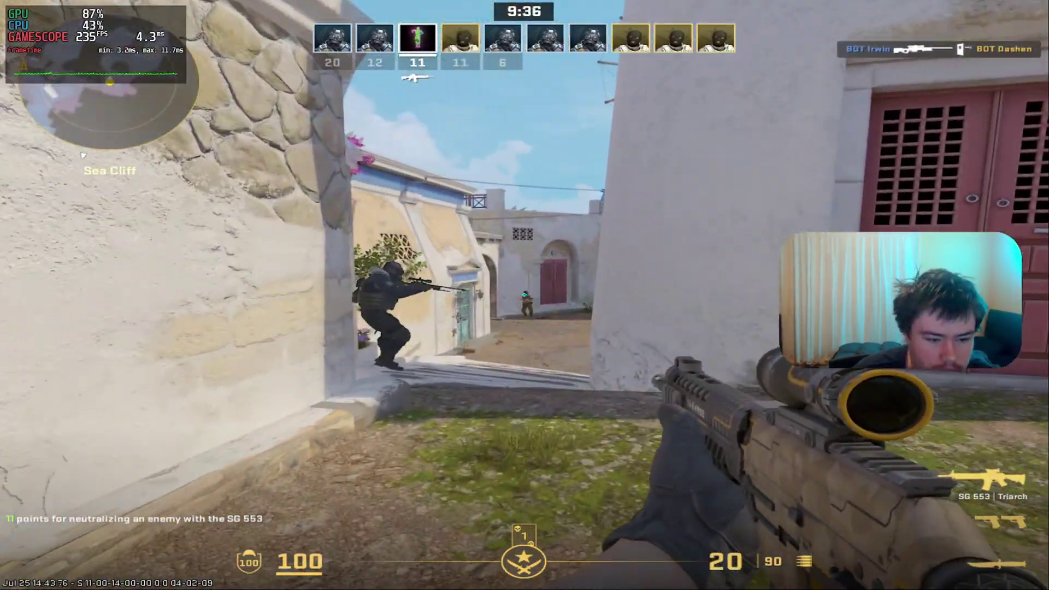
left_click(524, 295)
key("a")
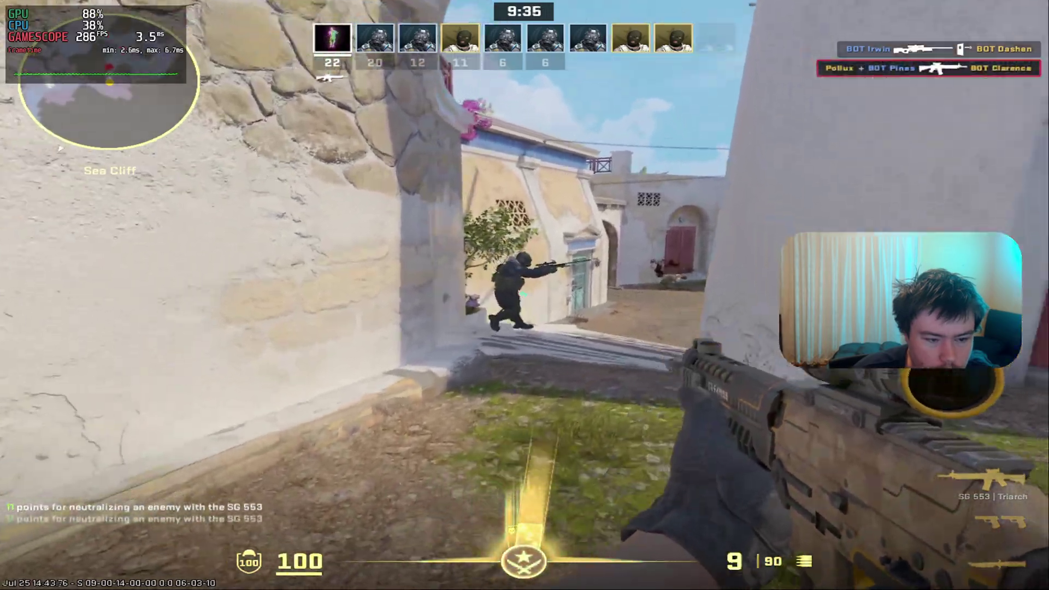
left_click(524, 295)
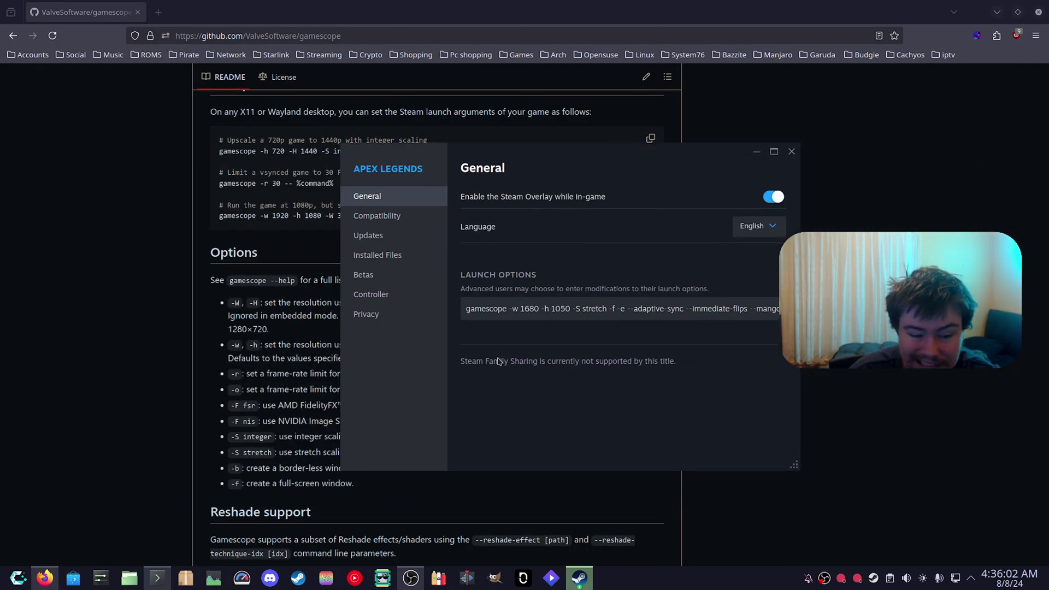
Edit Apex's launch options to -w 1680 -h 1050 and close the Properties window.
left_click(533, 310)
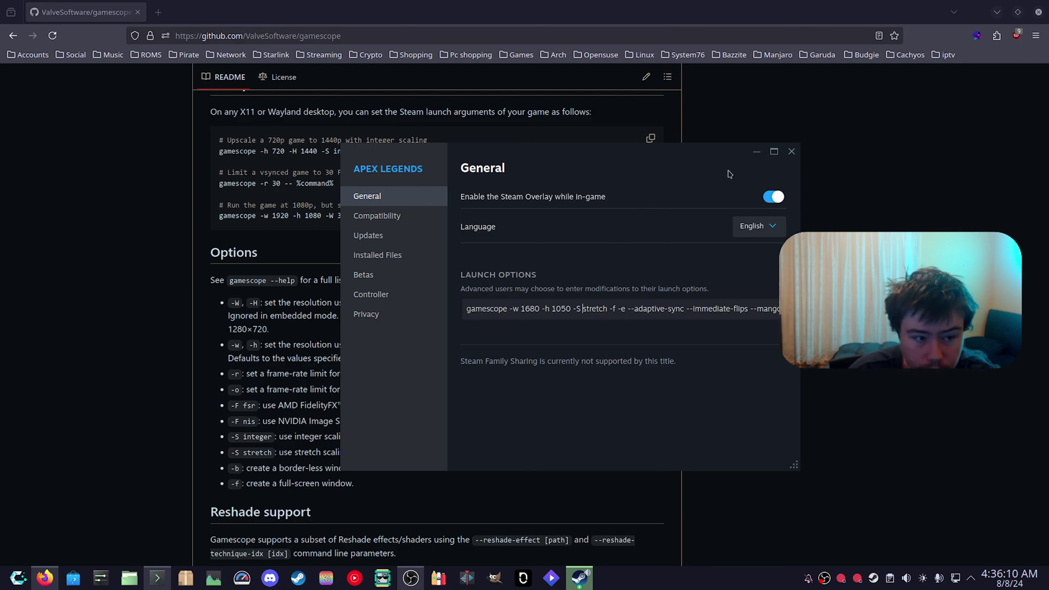
left_click(795, 153)
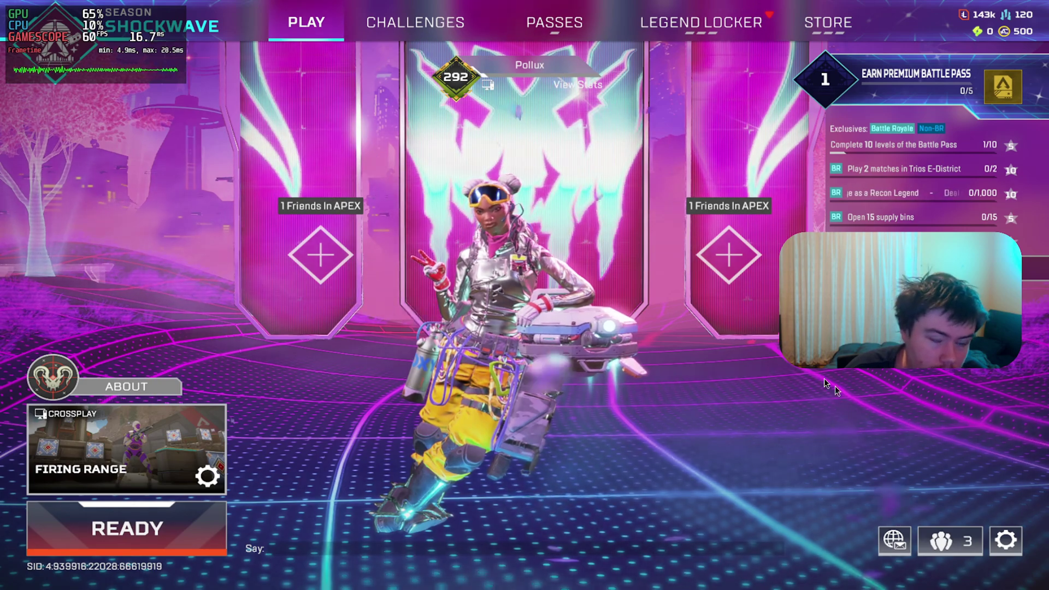
left_click(1005, 538)
left_click(527, 304)
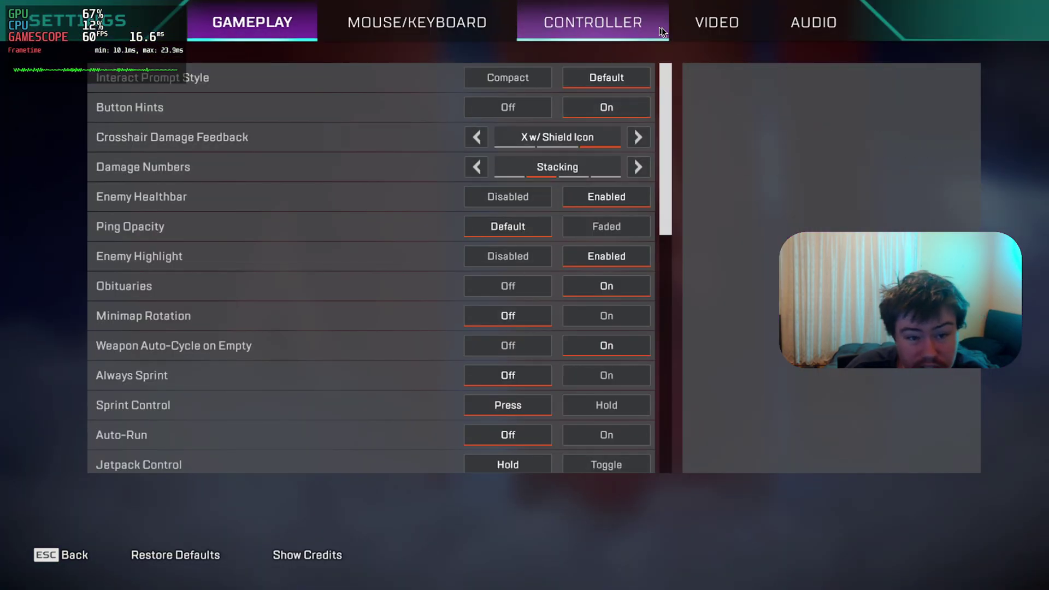
left_click(716, 22)
scroll(432, 308, "down", 5)
scroll(431, 306, "up", 5)
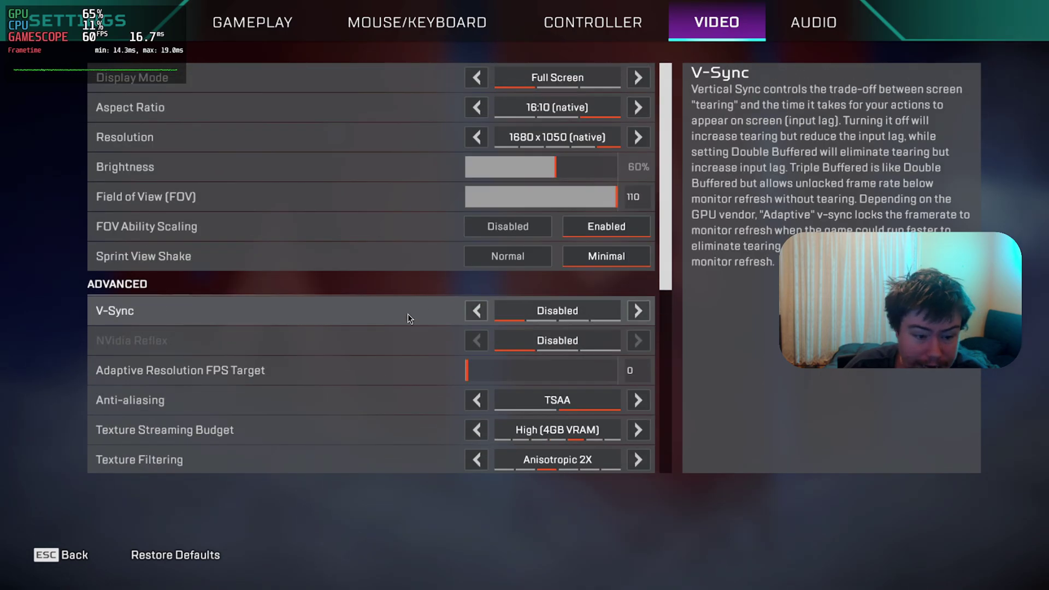
Return to the Apex lobby and start a Firing Range match.
key("Escape")
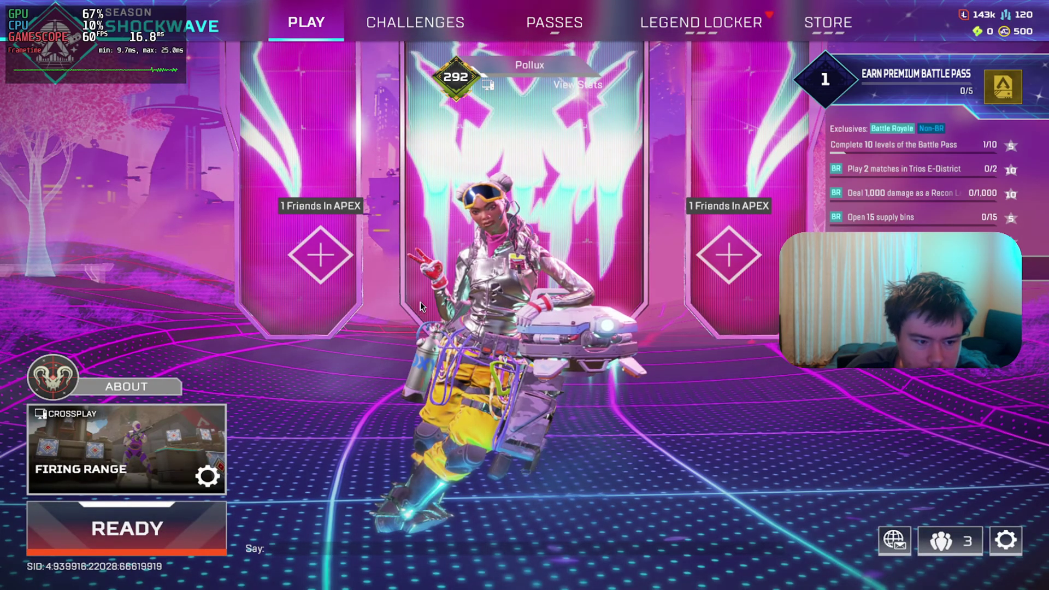
left_click(143, 515)
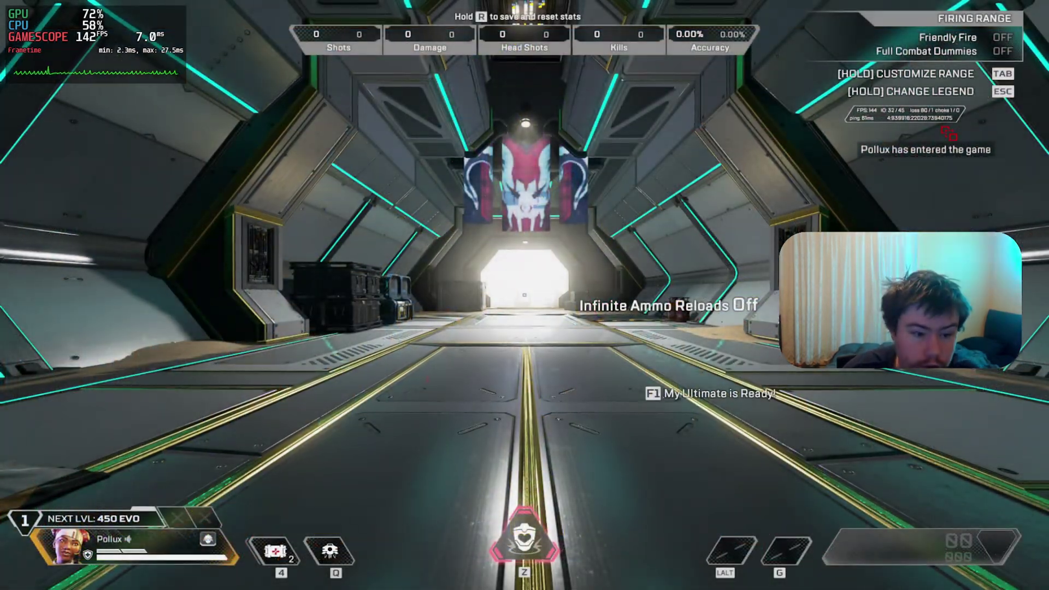
key("w")
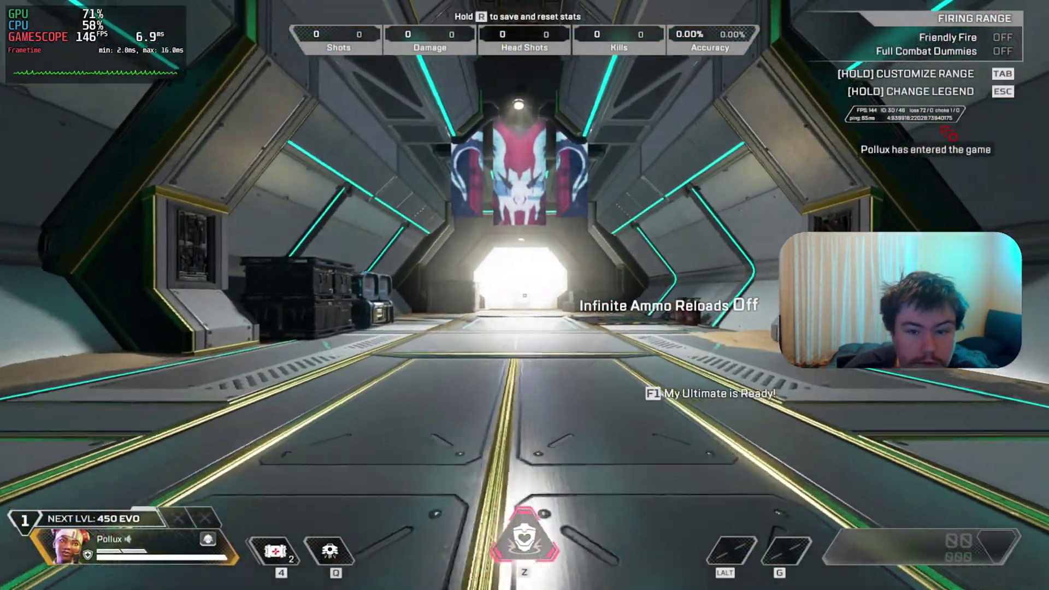
Walk across the sandy overlook and down onto the range toward the weapon table.
key("w")
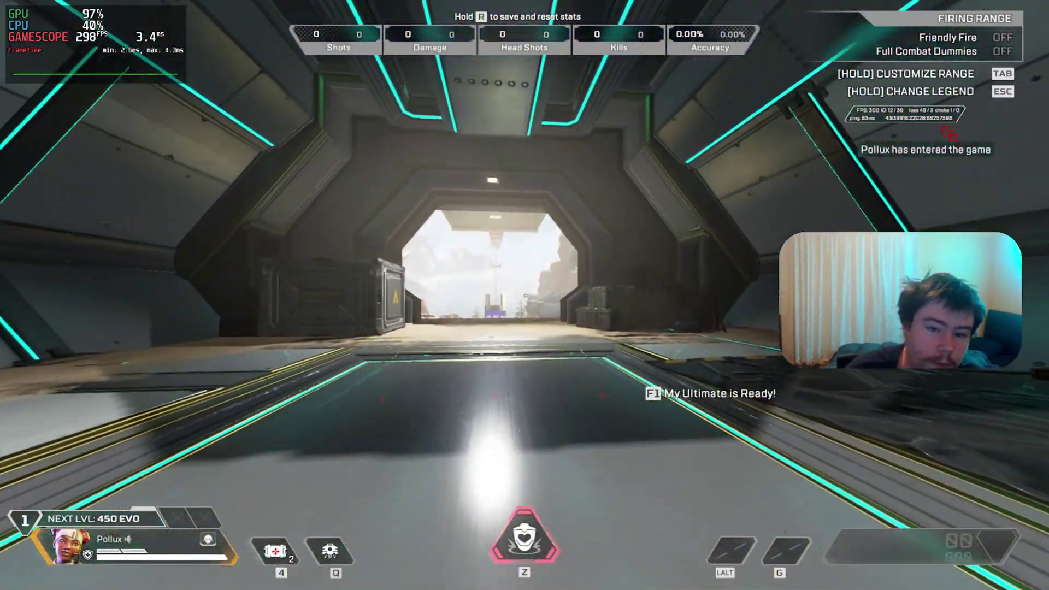
key("w")
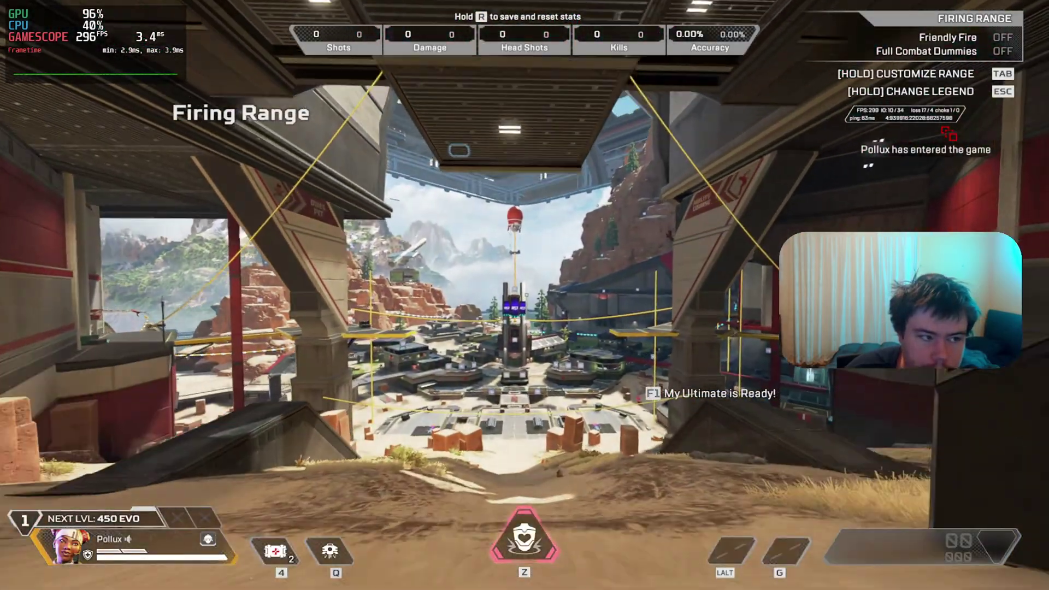
key("w")
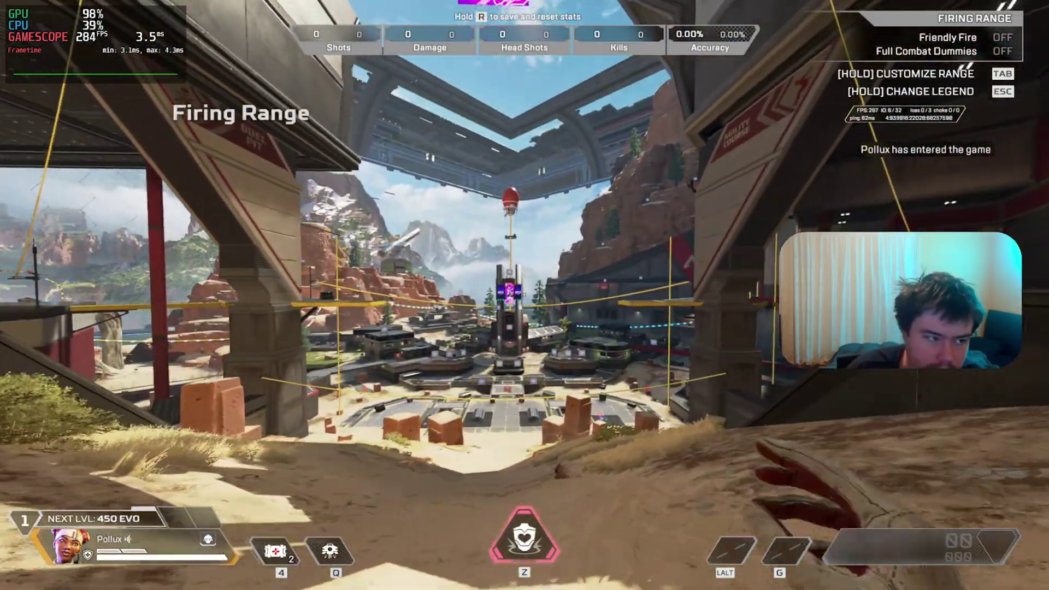
key("w")
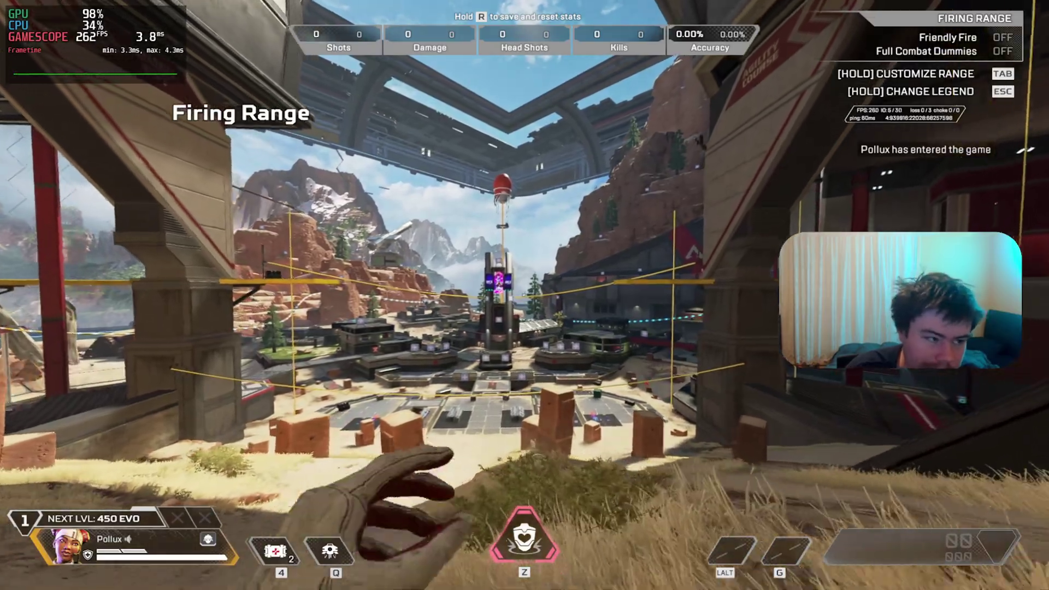
key("w")
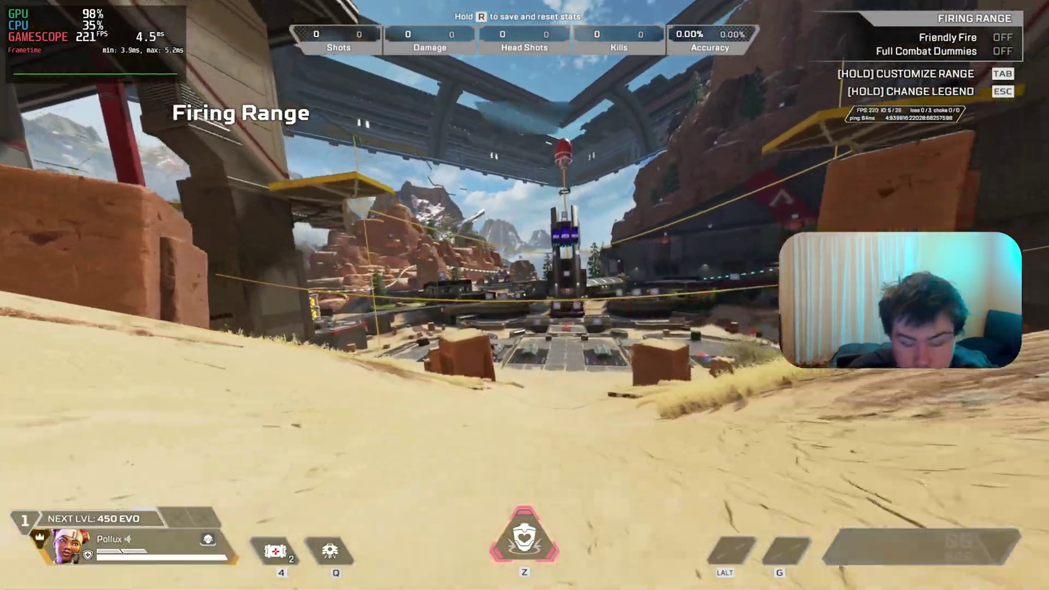
key("w")
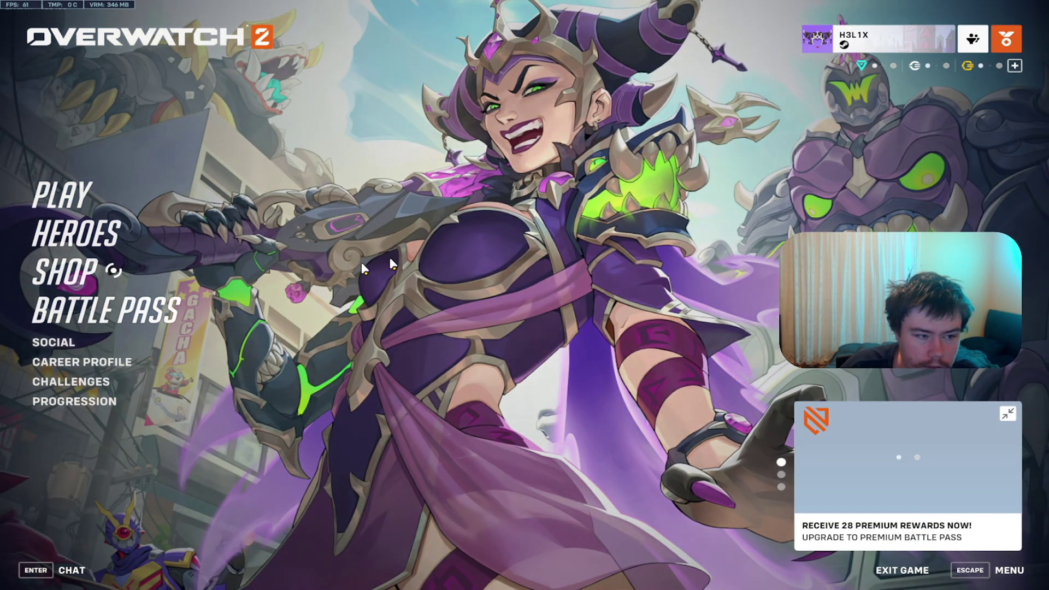
Load the Practice Range through Play and the Training card.
left_click(87, 199)
left_click(881, 392)
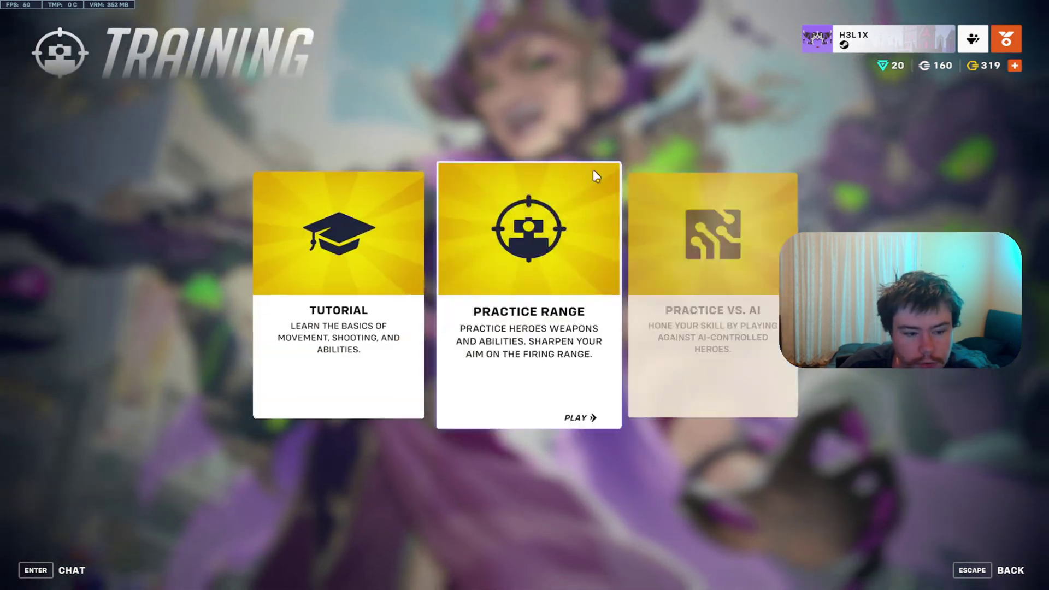
left_click(511, 310)
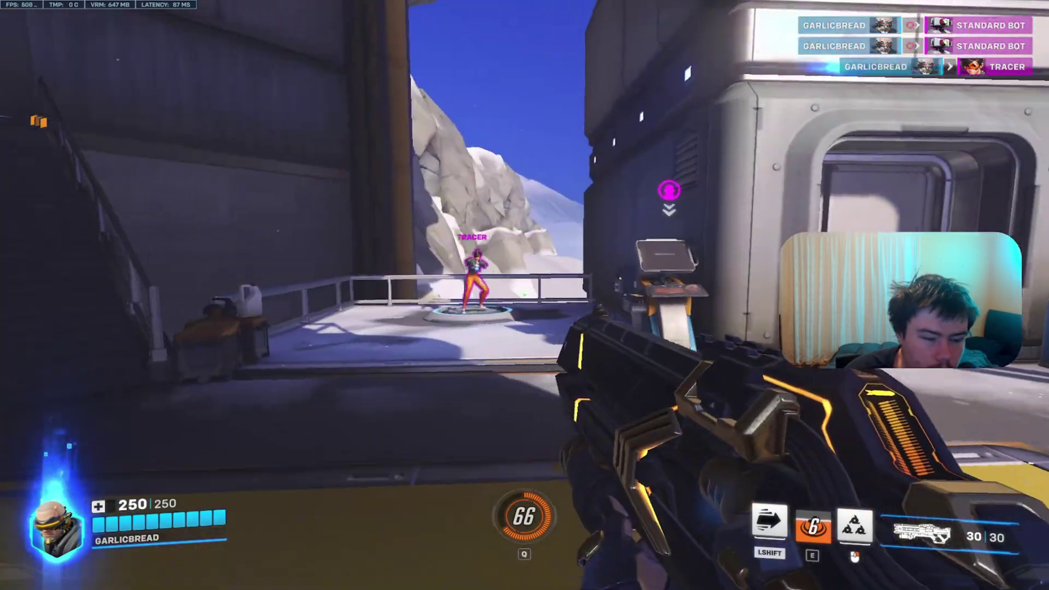
Shoot down Tracer and Standard Bots with the rifle and helix rockets, reloading as needed.
left_click(524, 295)
left_click(525, 295)
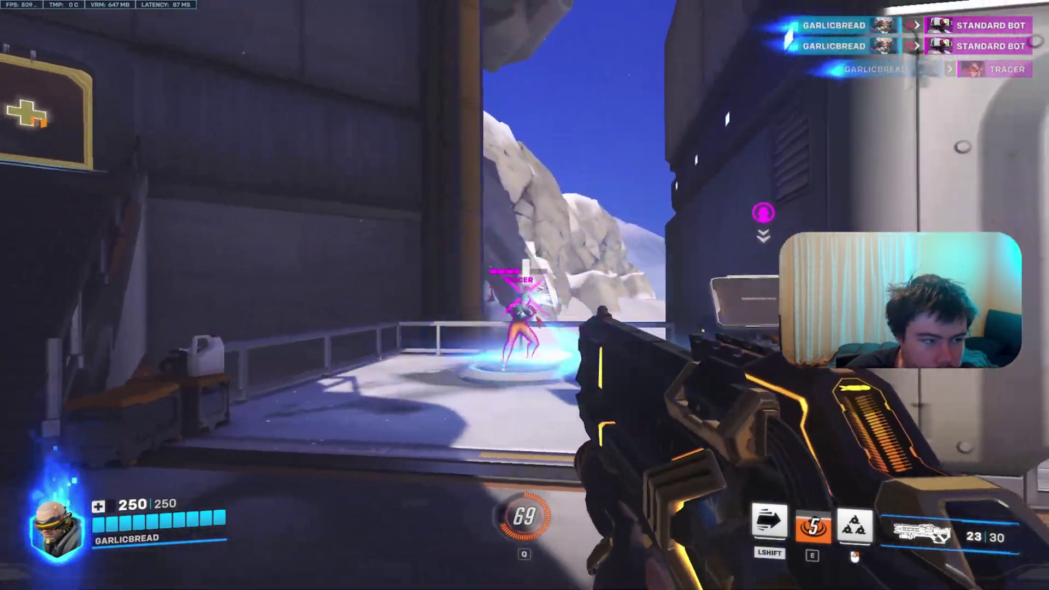
key("r")
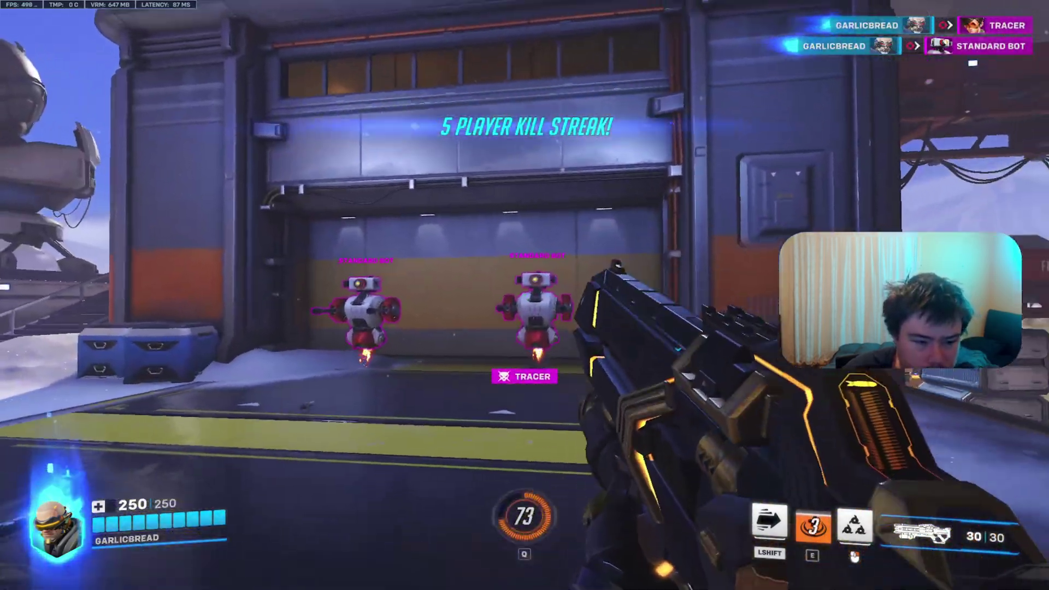
right_click(525, 296)
left_click(525, 295)
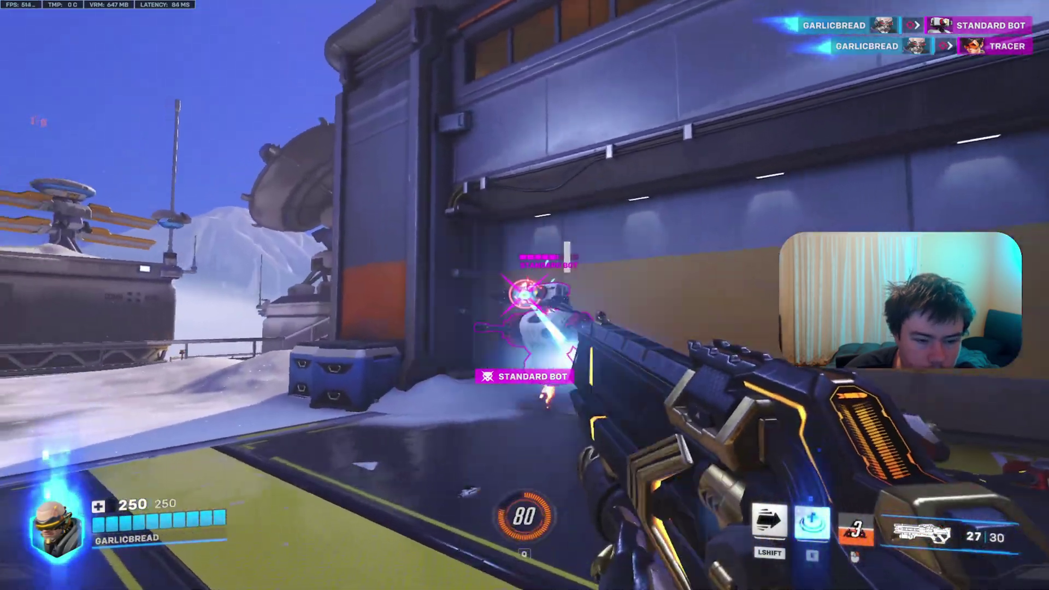
left_click(525, 296)
key("e")
key("r")
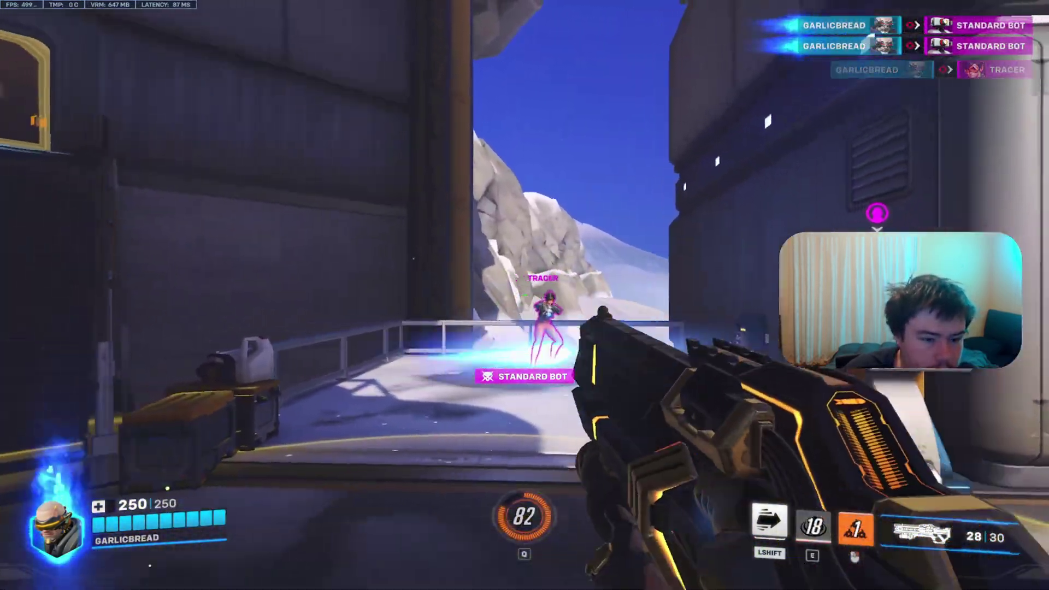
left_click(524, 295)
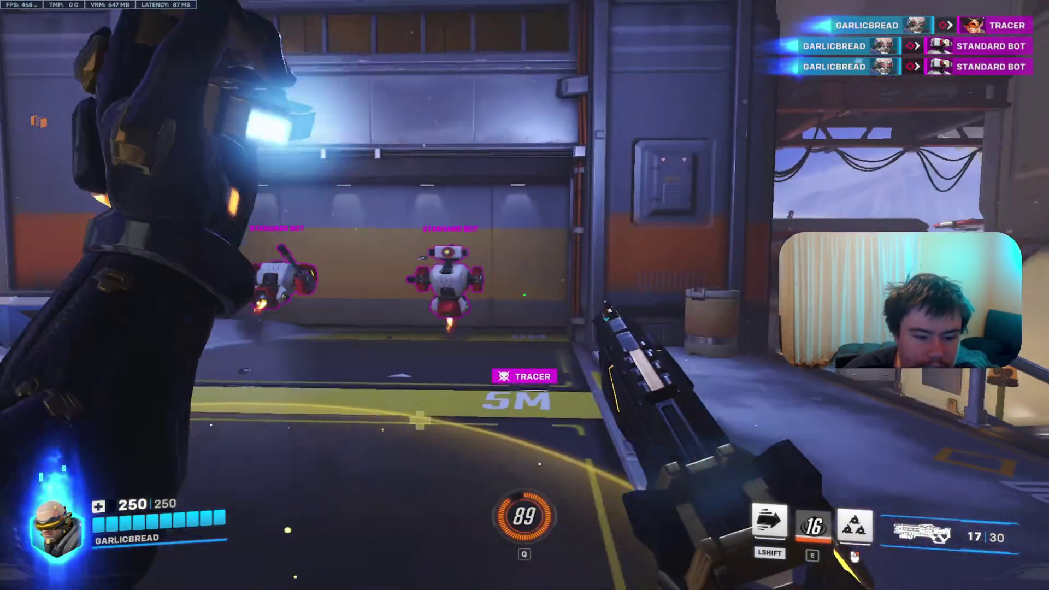
key("r")
left_click(525, 295)
left_click(525, 295)
Open the game options from the in-game menu, then back out to play.
key("Escape")
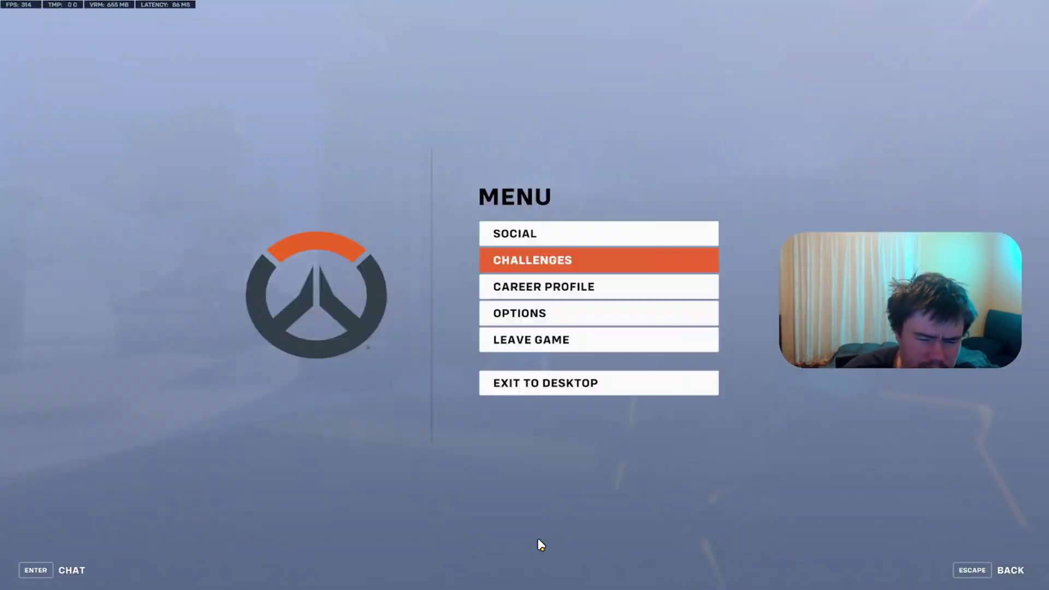
left_click(525, 314)
key("Escape")
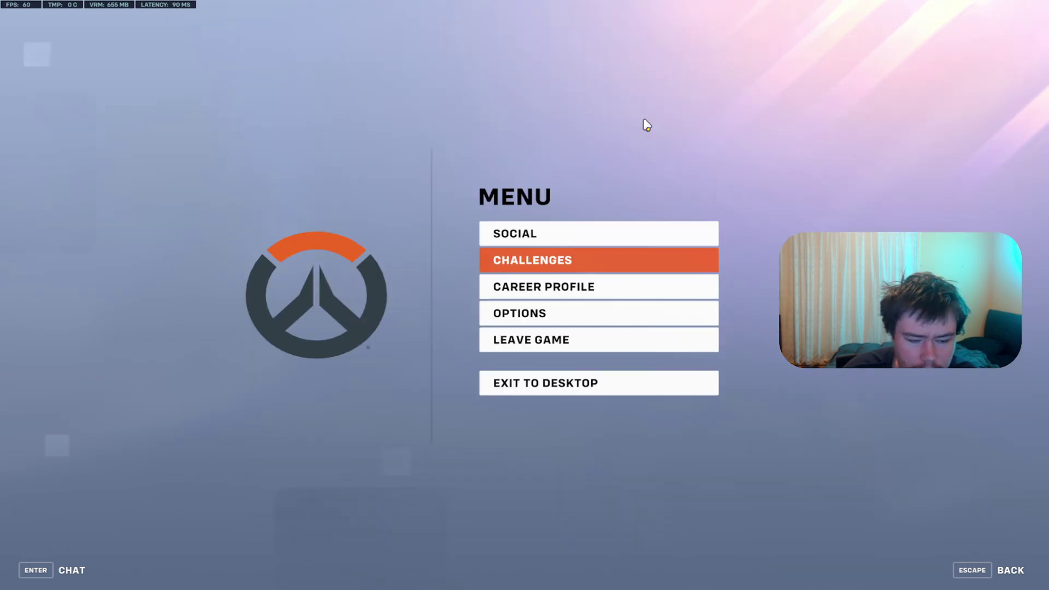
key("Escape")
Eliminate more Standard and Tracer bots, then open the options on the Controls page.
left_click(525, 295)
left_click(525, 295)
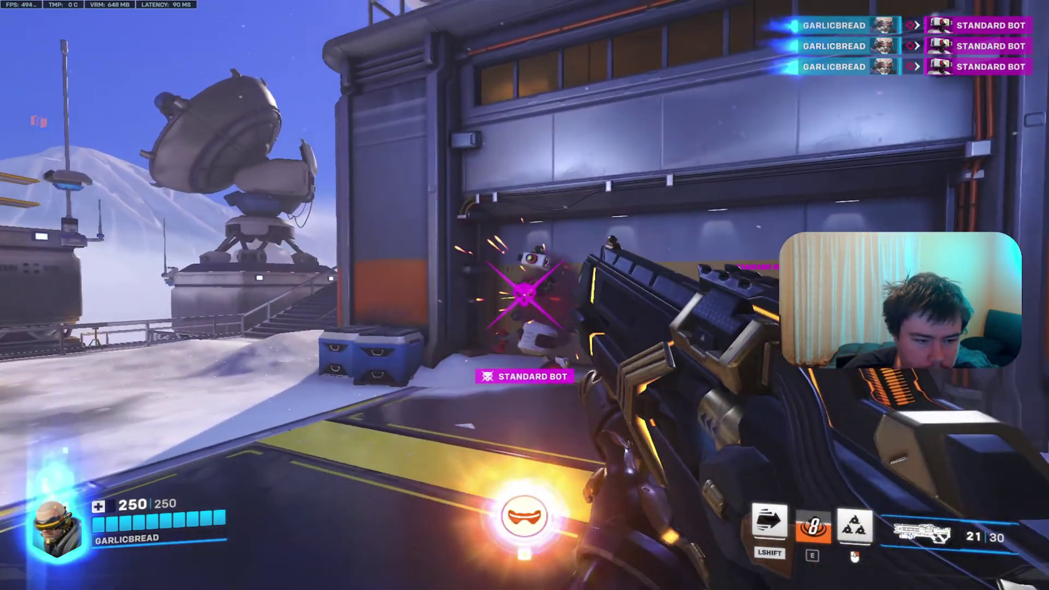
key("r")
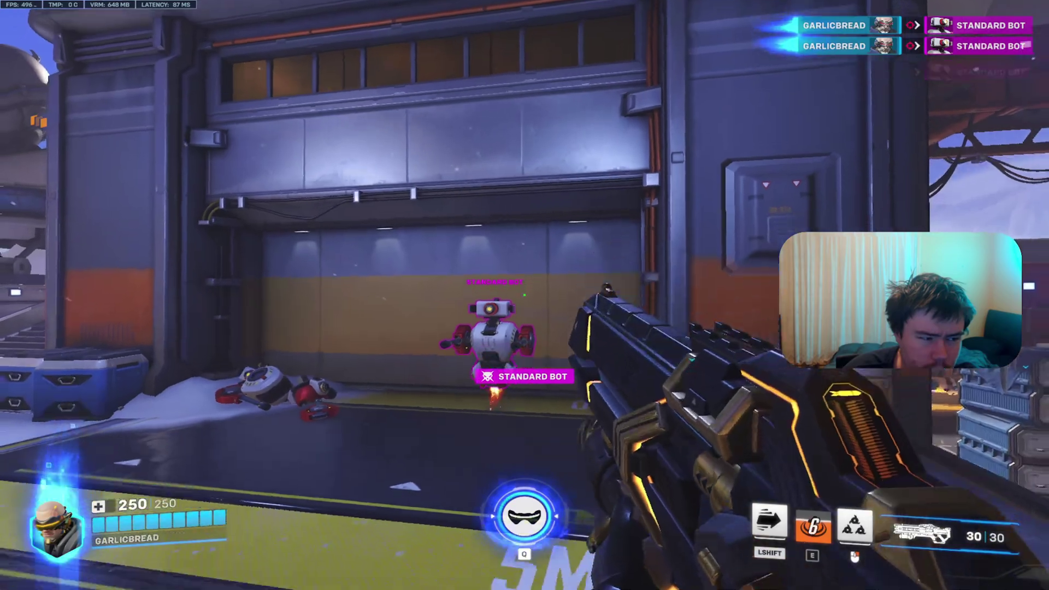
left_click(525, 295)
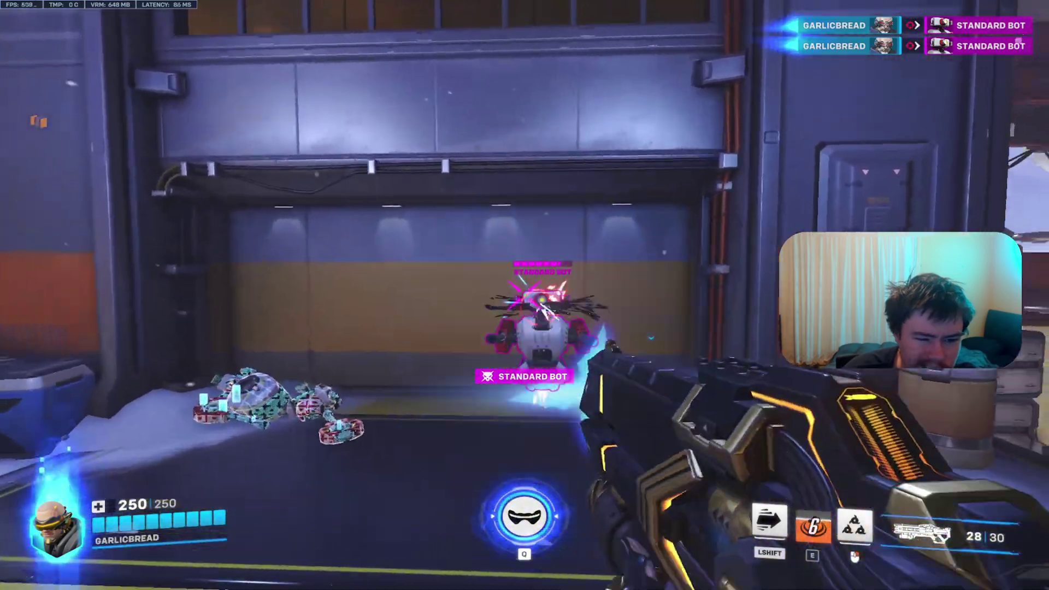
key("r")
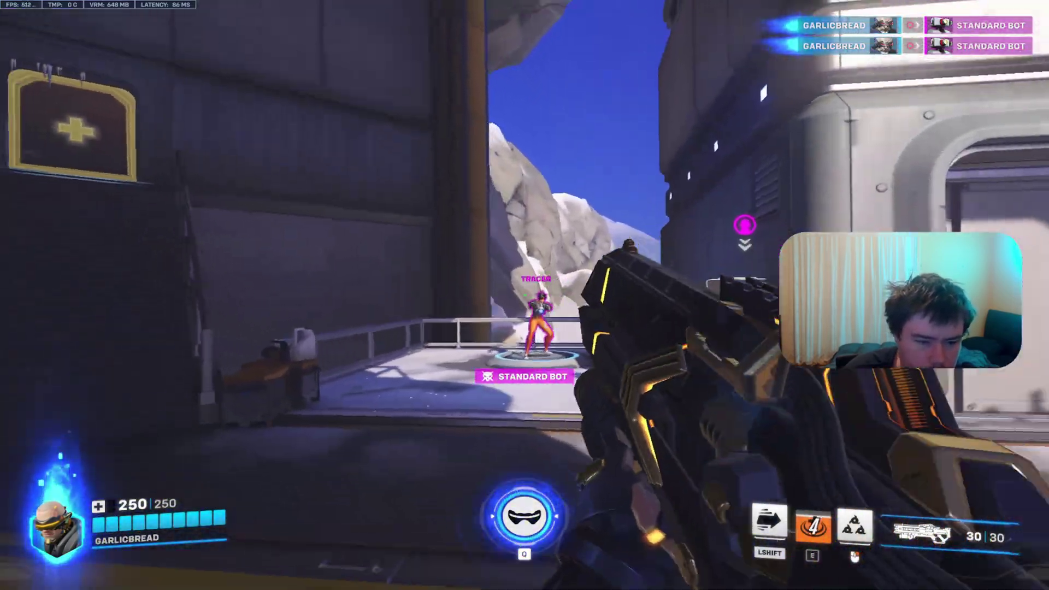
left_click(524, 295)
key("r")
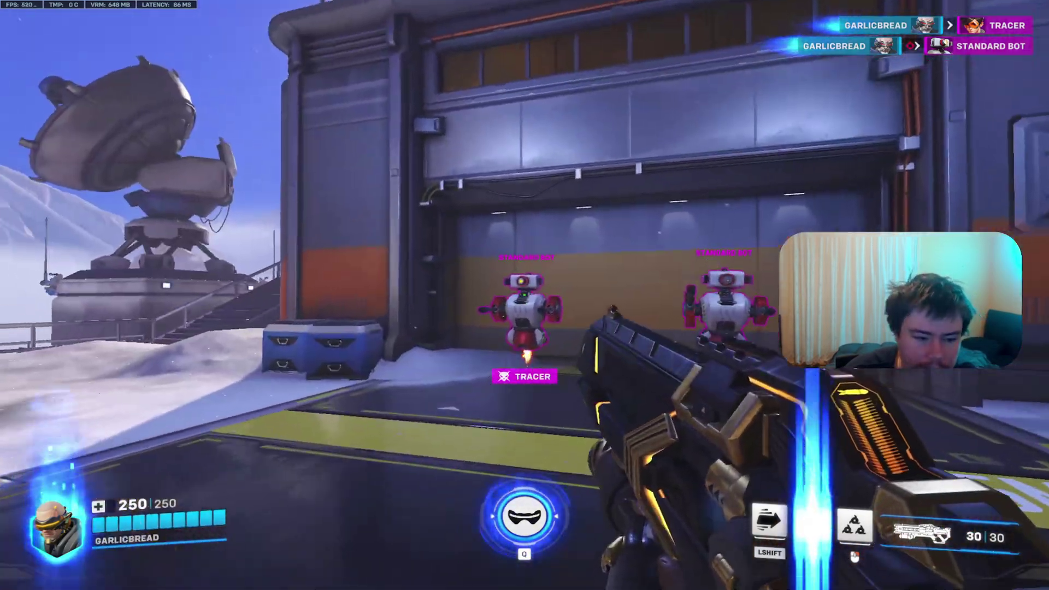
left_click(524, 295)
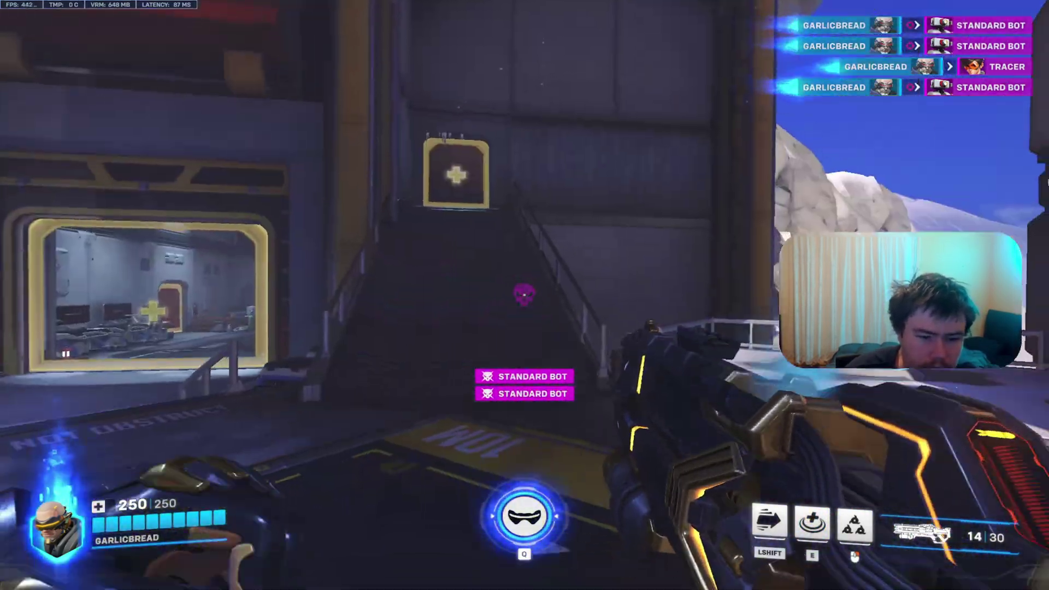
key("Escape")
left_click(536, 312)
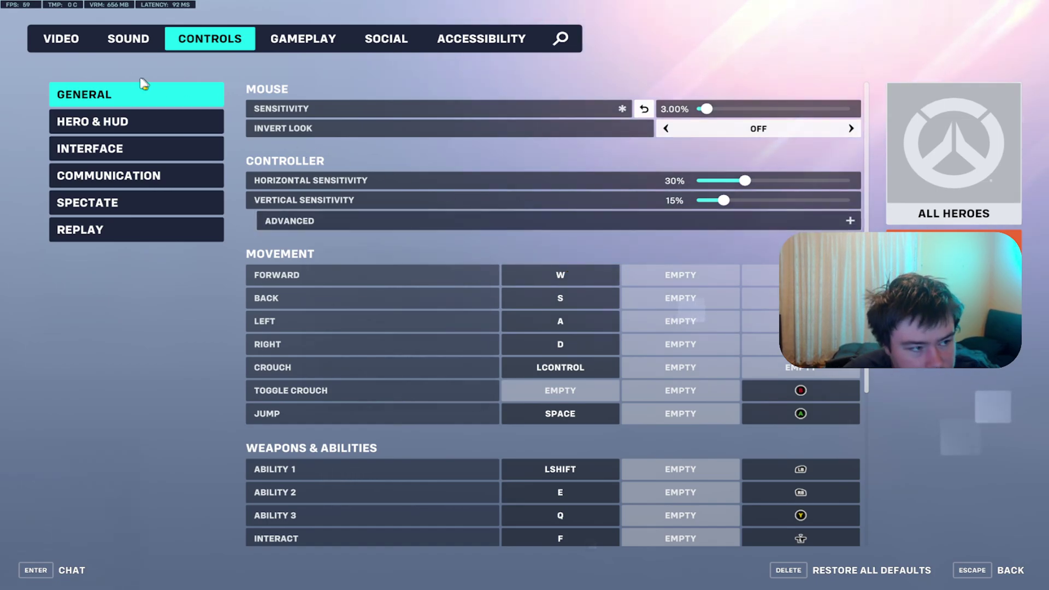
Check the Video resolution list, leaving it at 1680 X 1050 (60HZ).
left_click(61, 38)
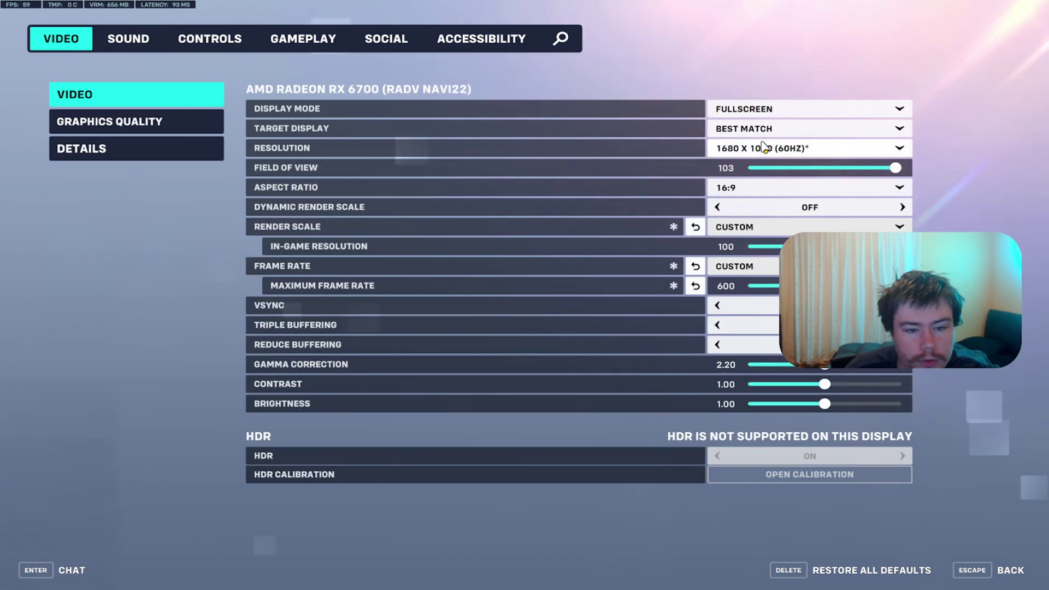
left_click(803, 147)
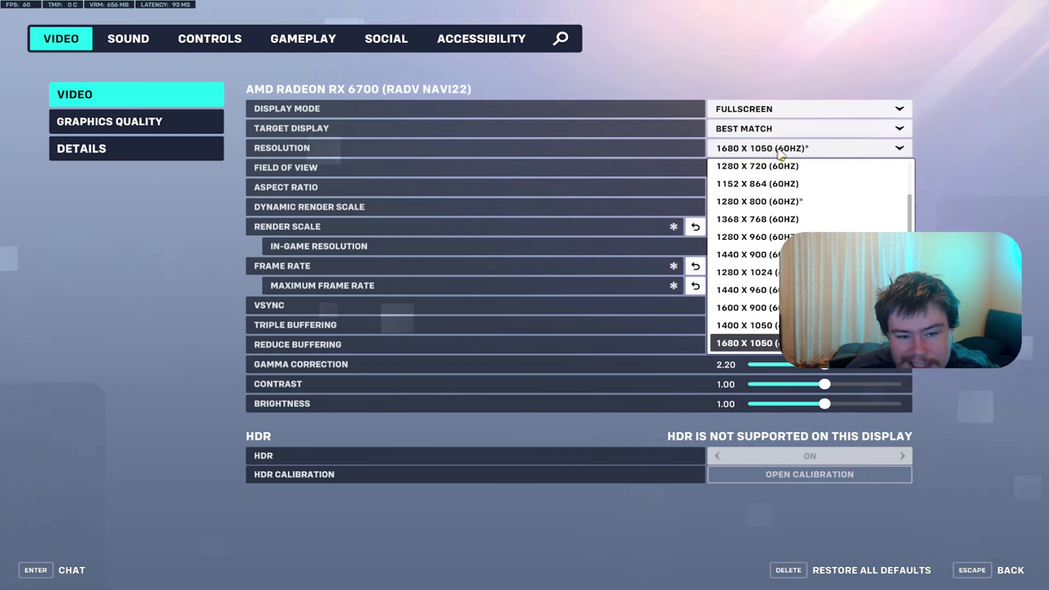
left_click(942, 155)
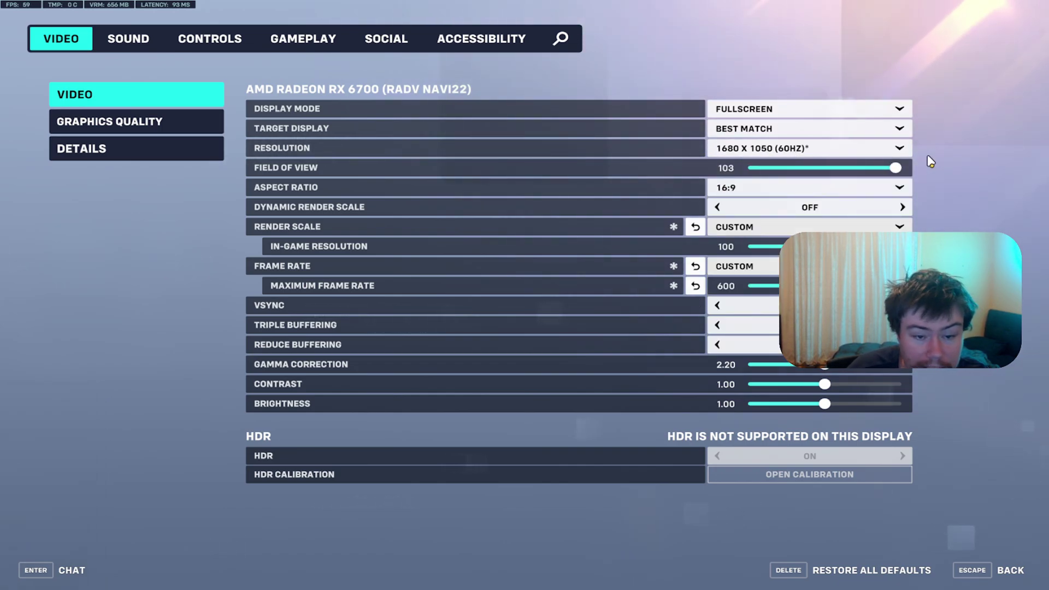
left_click(824, 153)
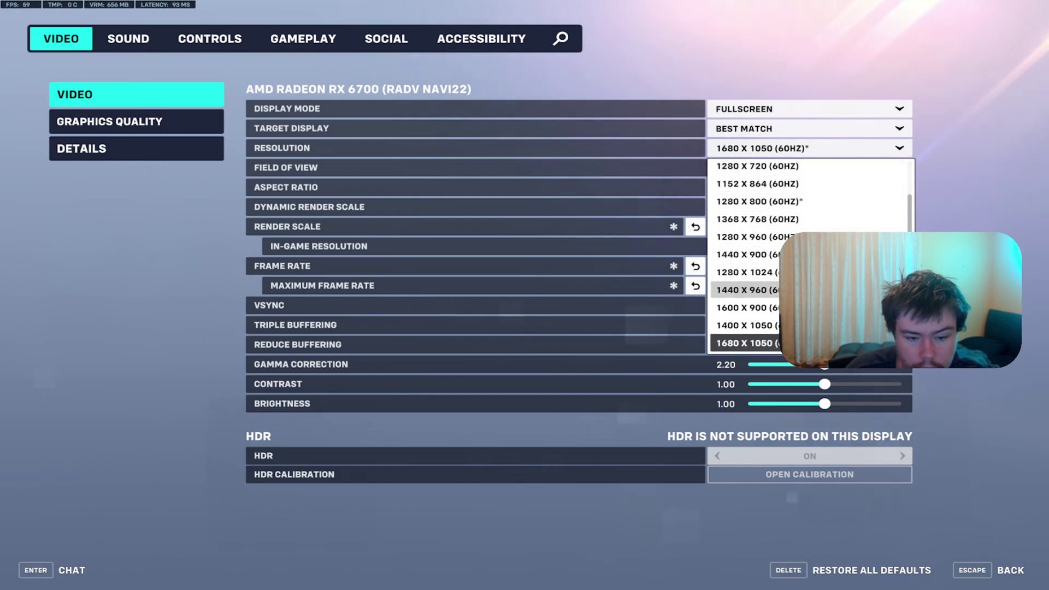
key("Escape")
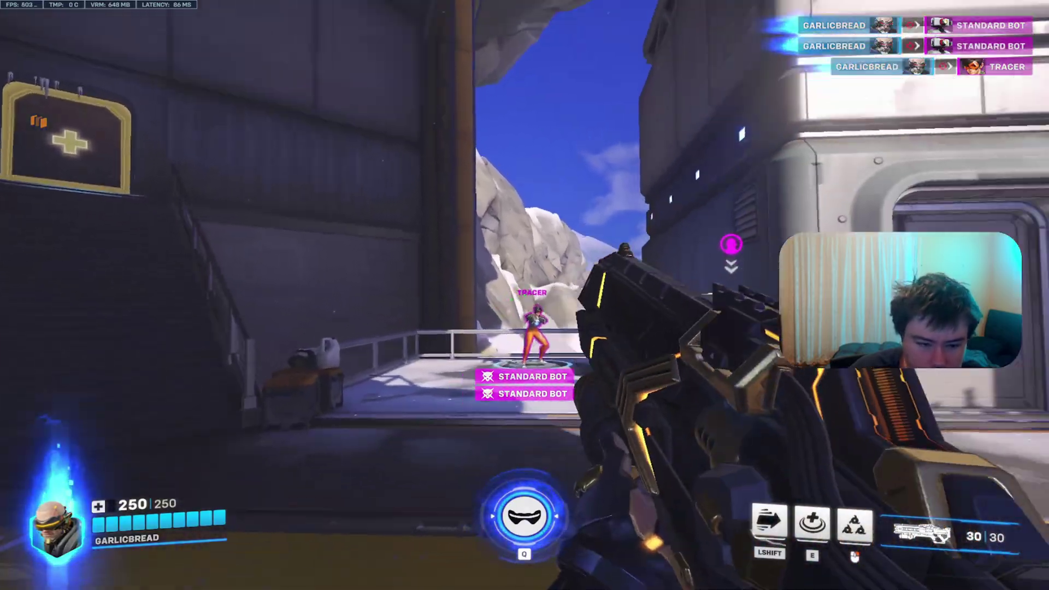
Down another Tracer bot, reload, then start Exit to Desktop from the menu and dismiss the confirmation.
left_click_drag(524, 295, 524, 295)
key("r")
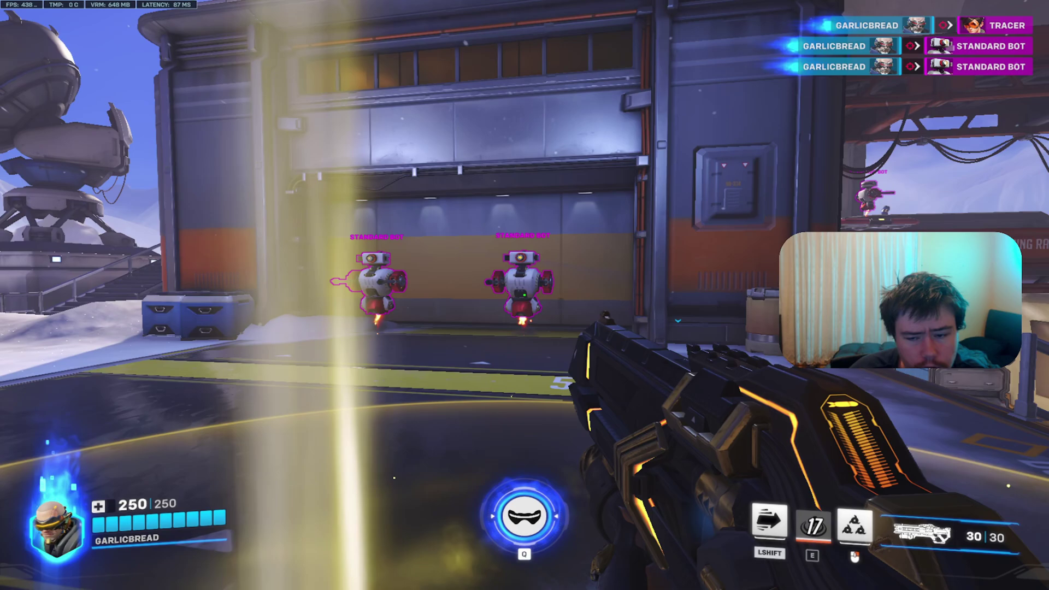
key("Escape")
left_click(589, 384)
left_click(577, 339)
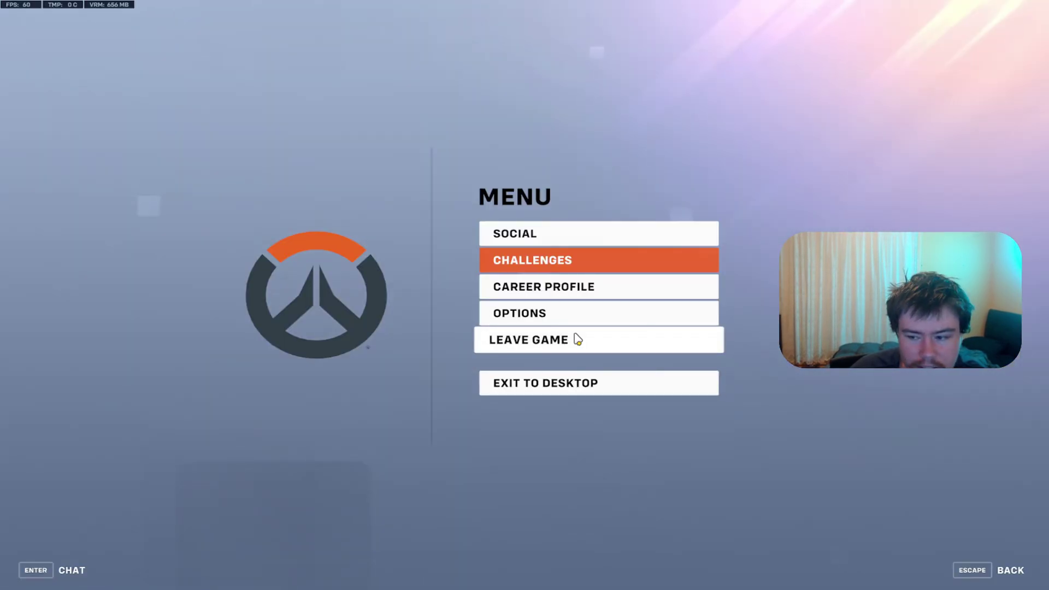